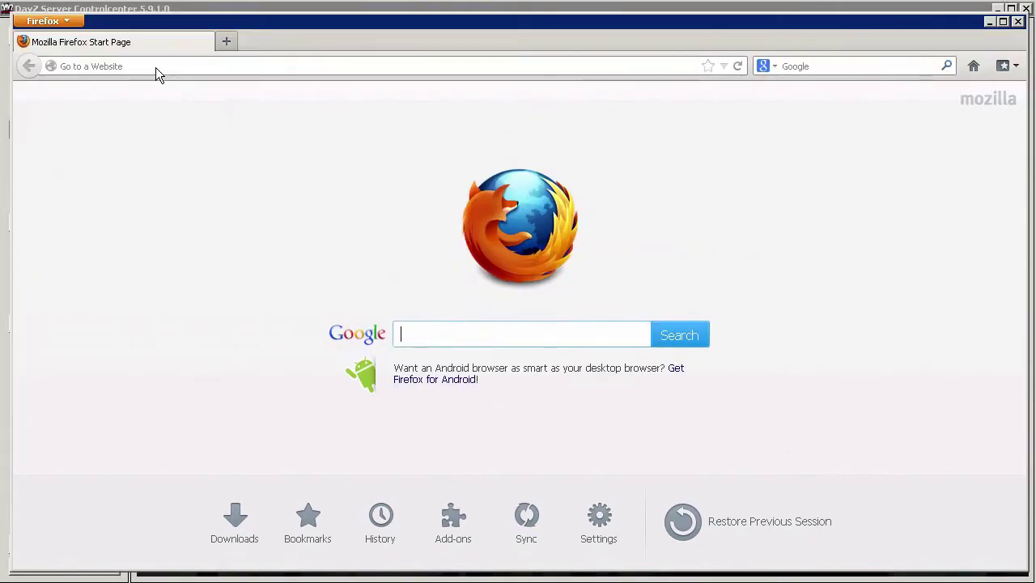
# Download Bec.zip from the ibattle.org downloads page, accepting the license and saving the file.
pyautogui.click(158, 71)
pyautogui.write('ibattle')
pyautogui.click(136, 93)
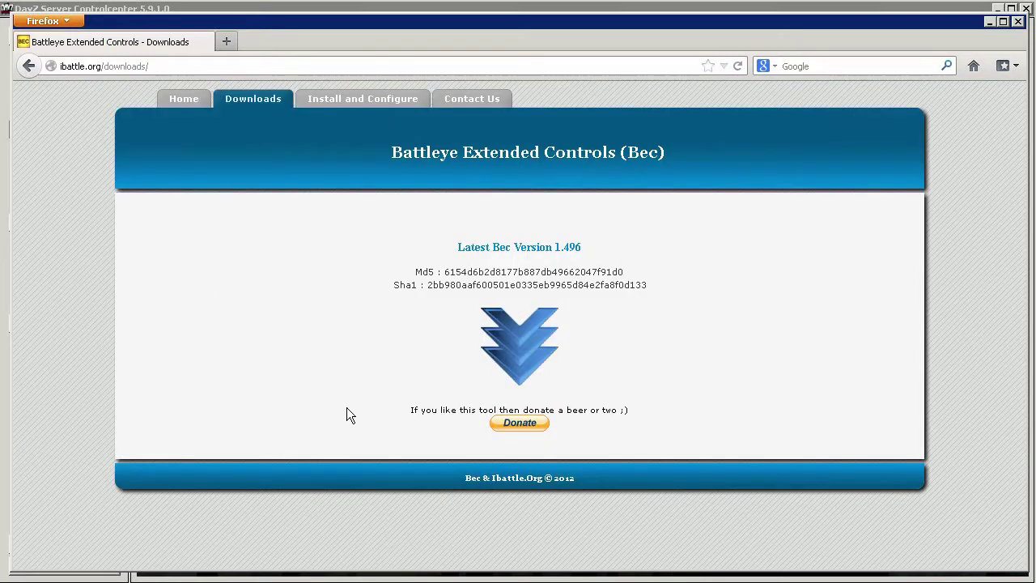
pyautogui.click(527, 365)
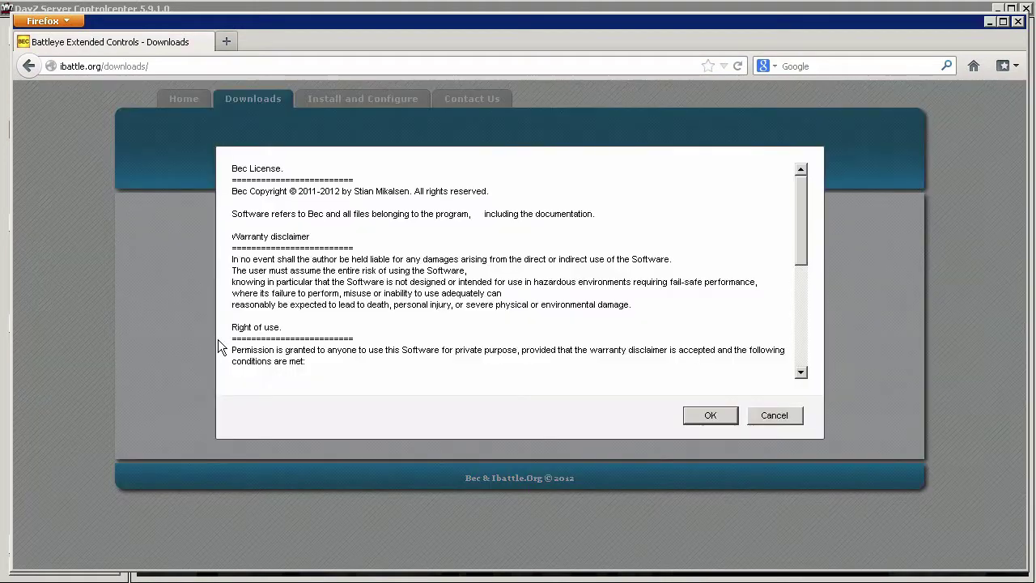
pyautogui.click(710, 416)
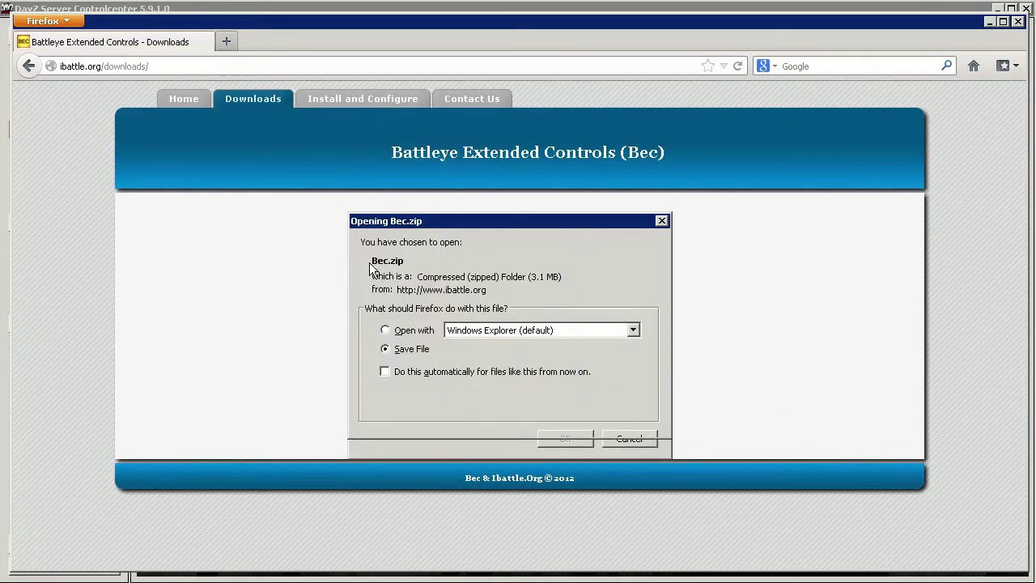
pyautogui.click(565, 418)
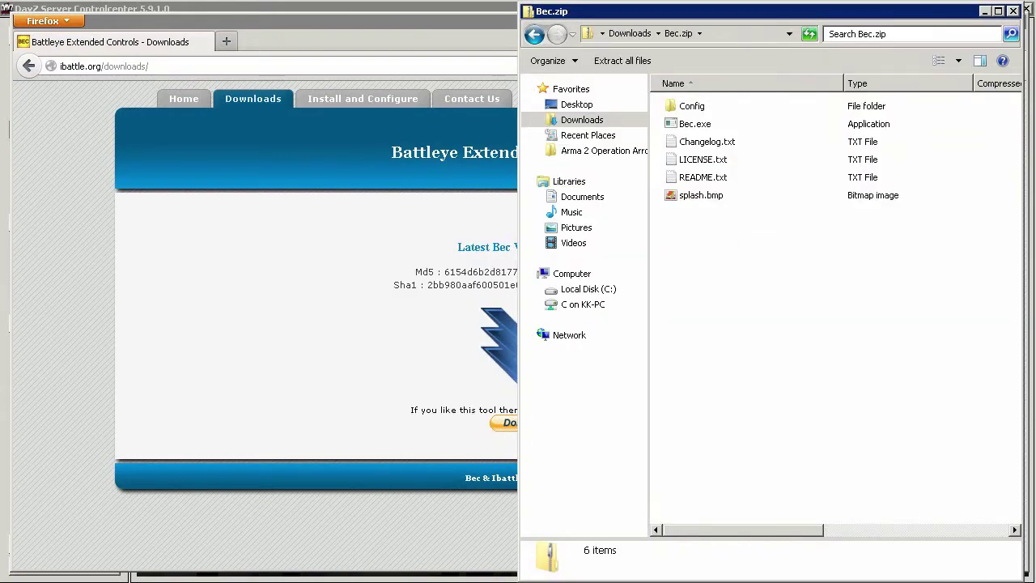
pyautogui.click(356, 578)
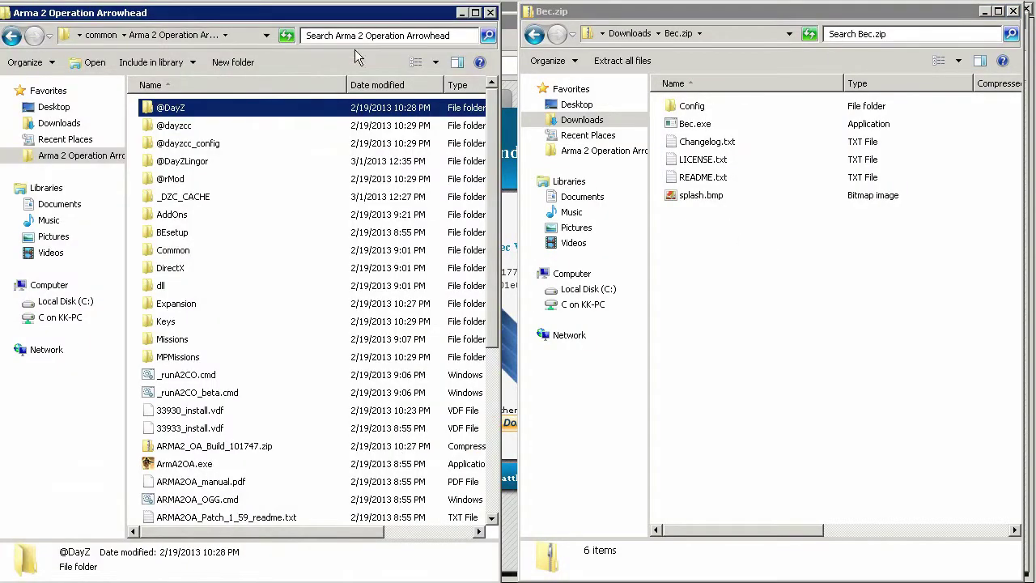
pyautogui.click(196, 146)
pyautogui.doubleClick(196, 148)
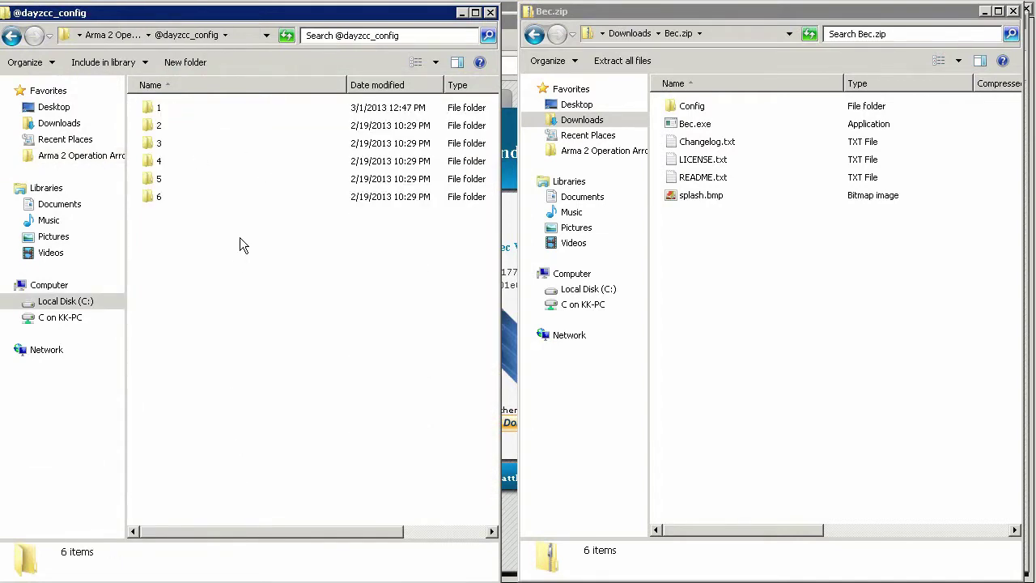
pyautogui.doubleClick(155, 112)
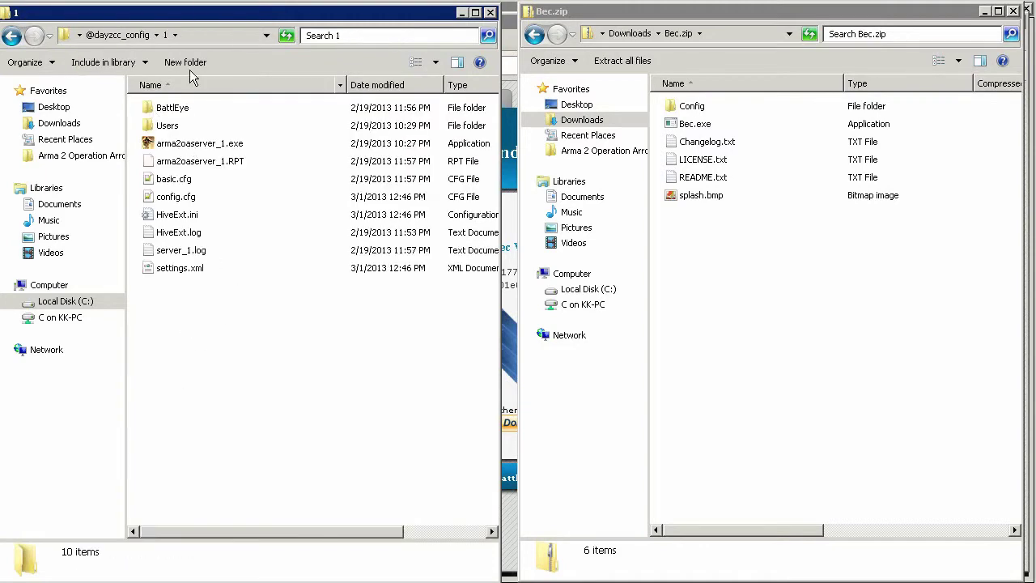
# Create a new folder named BEC and select all the Bec.zip files for it.
pyautogui.click(190, 64)
pyautogui.write('BEC')
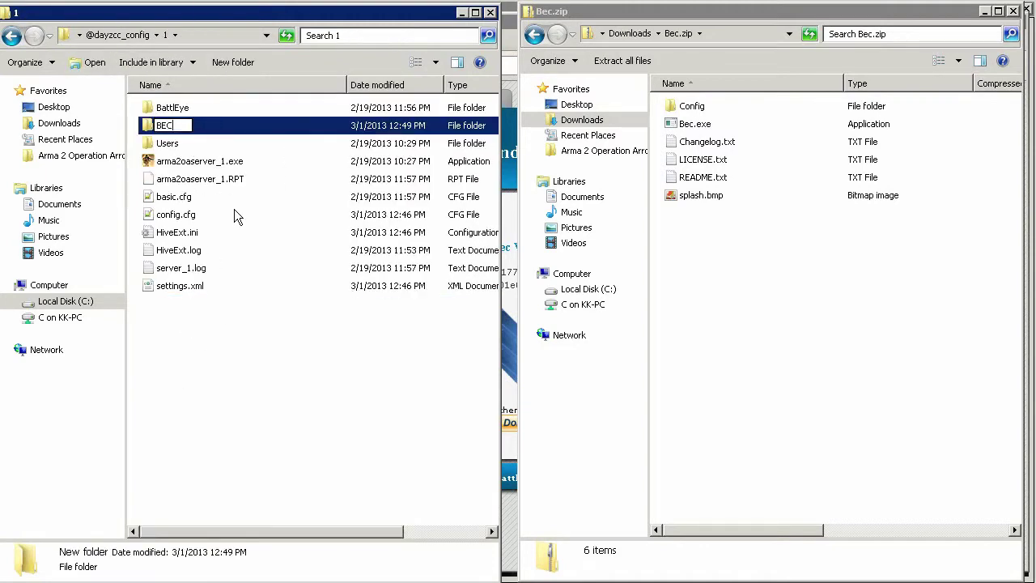
pyautogui.press('Return')
pyautogui.moveTo(744, 386); pyautogui.dragTo(168, 131)
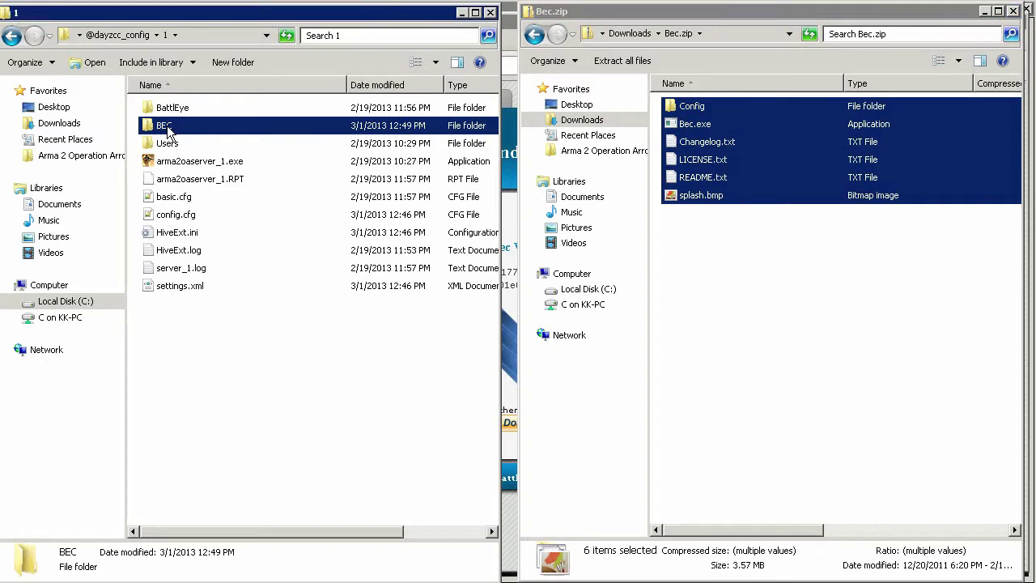
# In BEC\Config, rename Admins_Example.xml to Admins.xml.
pyautogui.doubleClick(168, 132)
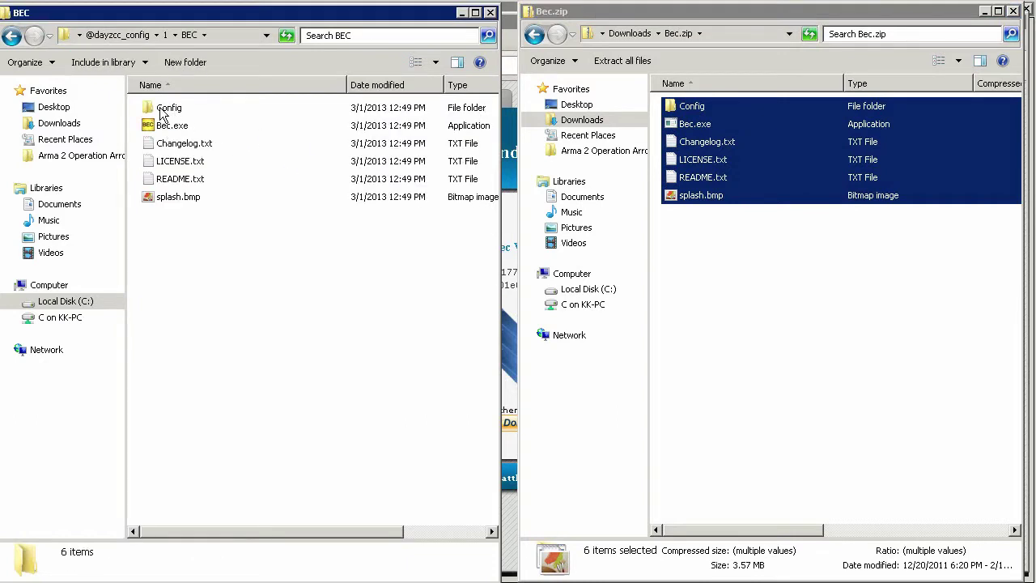
pyautogui.doubleClick(162, 114)
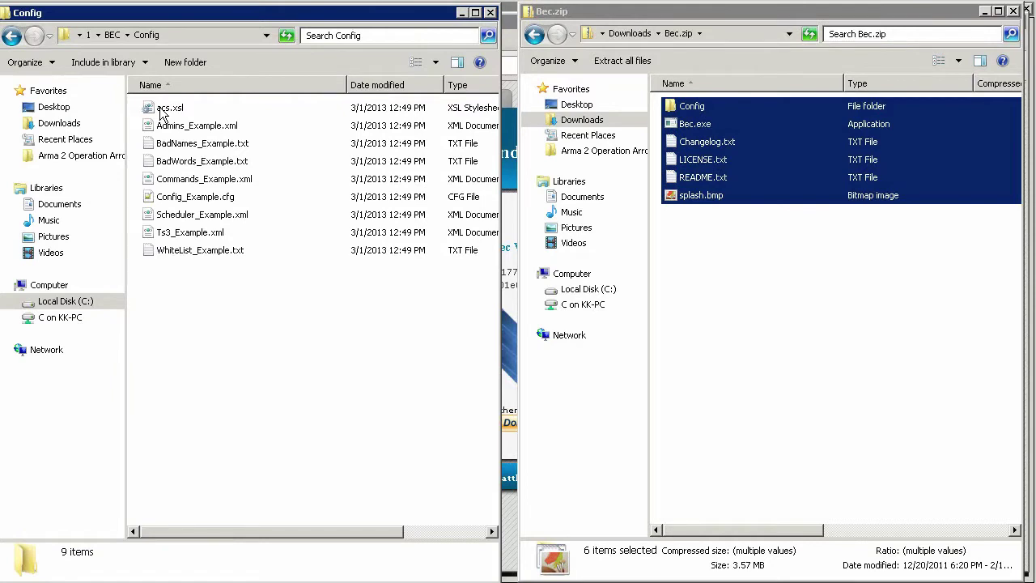
pyautogui.rightClick(203, 134)
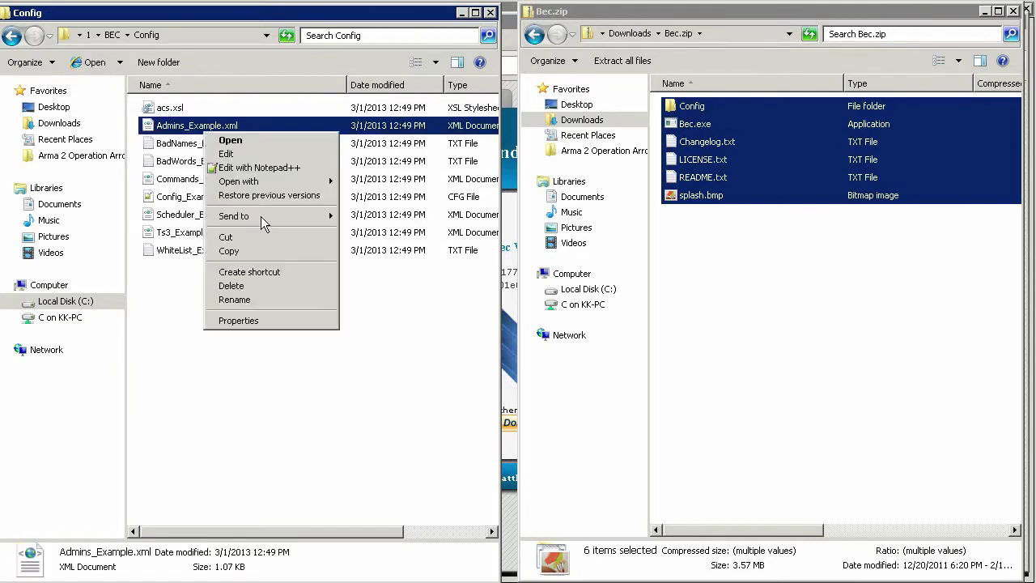
pyautogui.click(234, 300)
pyautogui.press('Right')
pyautogui.press('BackSpace')
pyautogui.press('BackSpace')
pyautogui.press('BackSpace')
pyautogui.press('BackSpace')
pyautogui.press('BackSpace')
pyautogui.press('BackSpace')
pyautogui.press('BackSpace')
pyautogui.press('BackSpace')
pyautogui.press('Return')
# Rename BadNames_Example.txt and WhiteList_Example.txt to BadNames.txt and WhiteList.txt.
pyautogui.rightClick(214, 144)
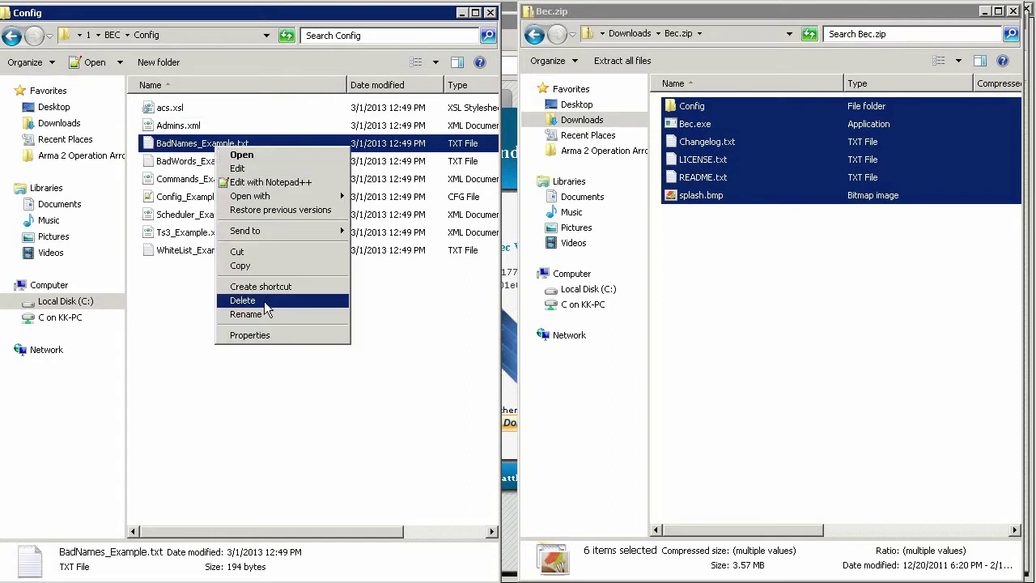
pyautogui.click(257, 314)
pyautogui.press('Right')
pyautogui.press('BackSpace')
pyautogui.press('BackSpace')
pyautogui.press('BackSpace')
pyautogui.press('BackSpace')
pyautogui.press('BackSpace')
pyautogui.press('BackSpace')
pyautogui.press('BackSpace')
pyautogui.press('BackSpace')
pyautogui.click(203, 166)
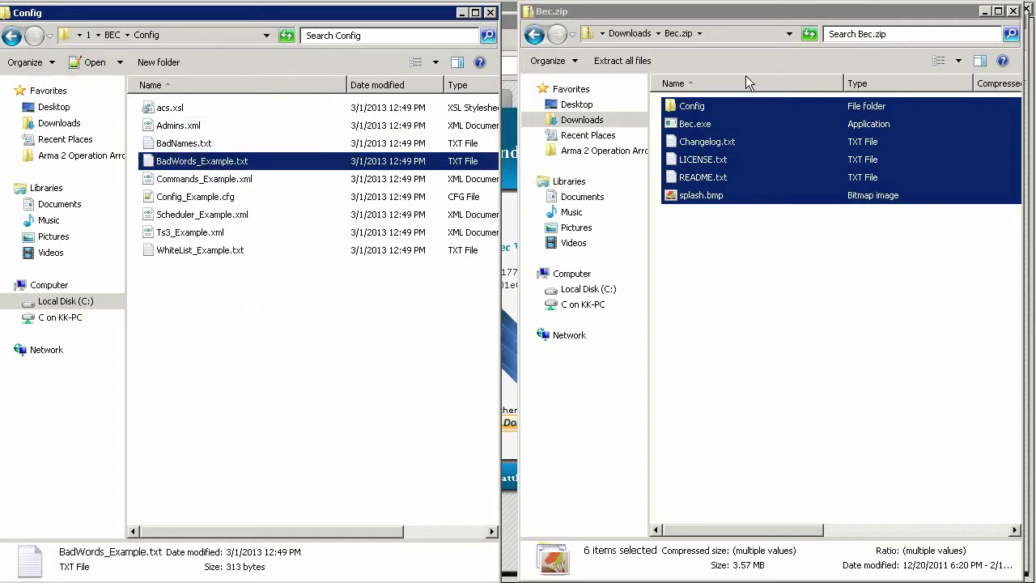
pyautogui.rightClick(216, 249)
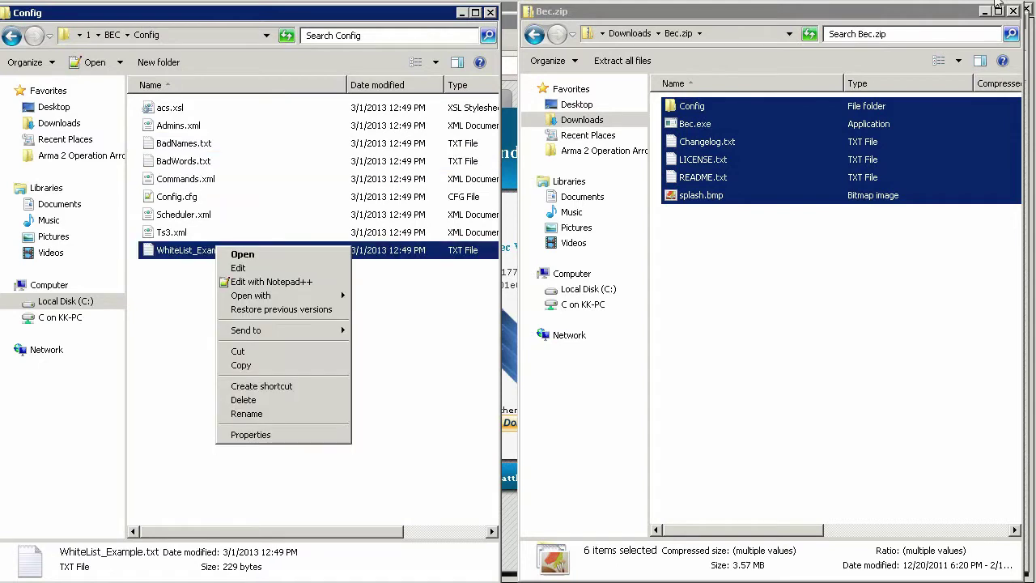
pyautogui.click(267, 420)
pyautogui.click(231, 251)
pyautogui.press('BackSpace')
pyautogui.press('BackSpace')
pyautogui.press('BackSpace')
pyautogui.press('BackSpace')
pyautogui.press('BackSpace')
pyautogui.press('BackSpace')
pyautogui.press('BackSpace')
pyautogui.press('BackSpace')
pyautogui.click(269, 301)
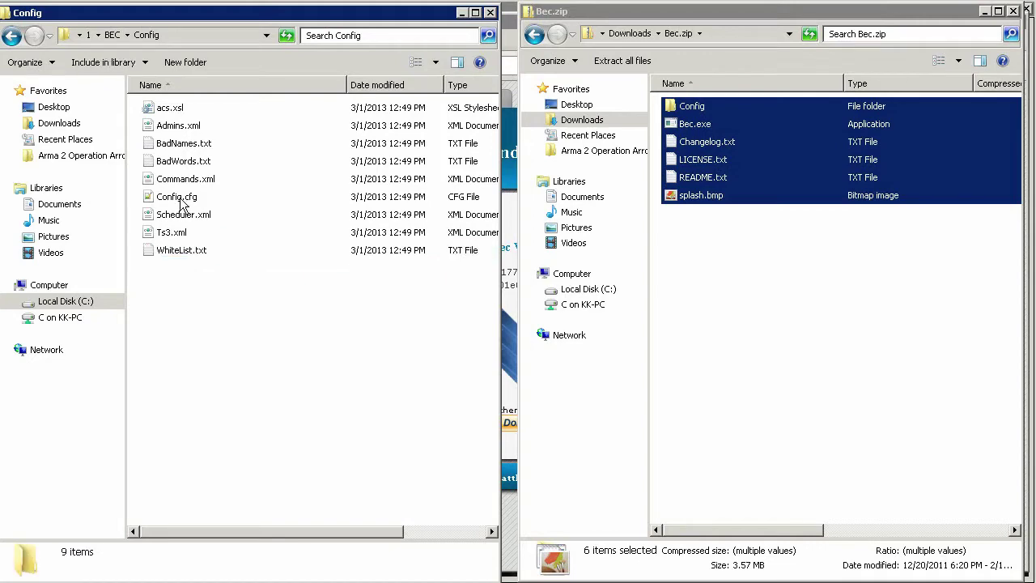
# Open Config.cfg in Notepad++ and review its Ip 127.0.0.1, Port 2302 and BePath lines.
pyautogui.doubleClick(171, 199)
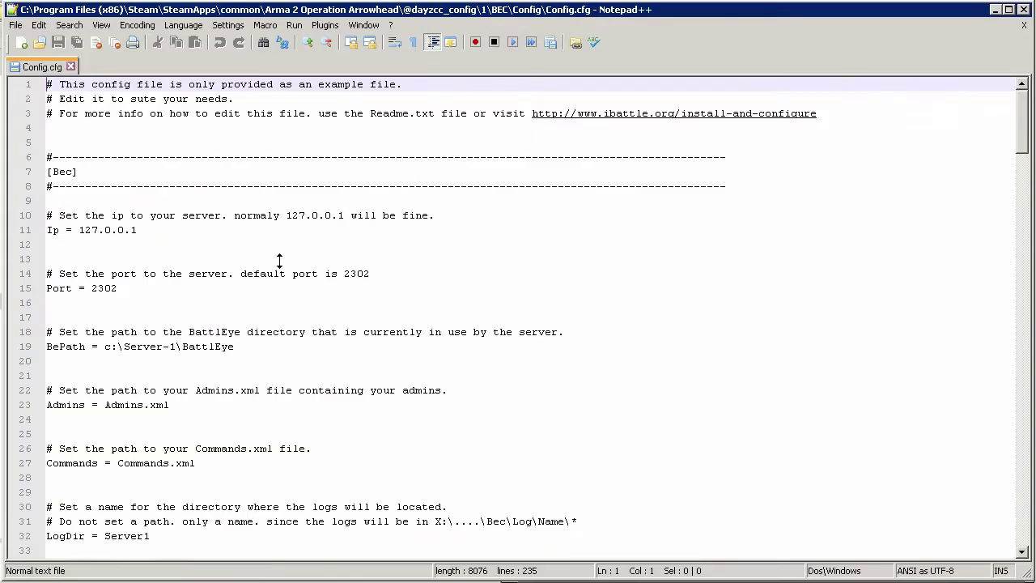
pyautogui.click(162, 346)
pyautogui.moveTo(118, 230)
pyautogui.mouseDown()
pyautogui.moveTo(46, 230)
pyautogui.moveTo(137, 230)
pyautogui.mouseUp()
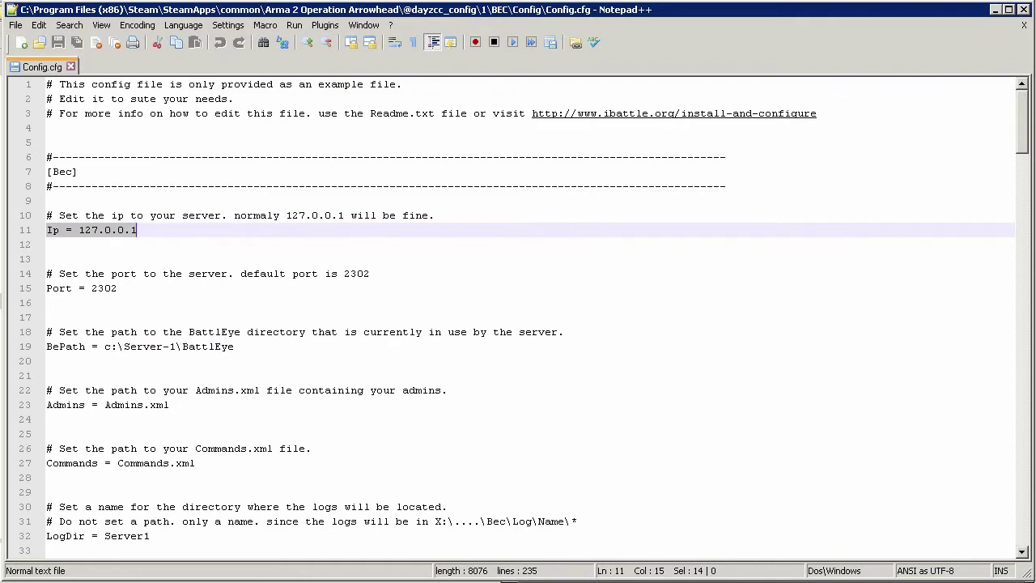
pyautogui.moveTo(118, 288); pyautogui.dragTo(41, 291)
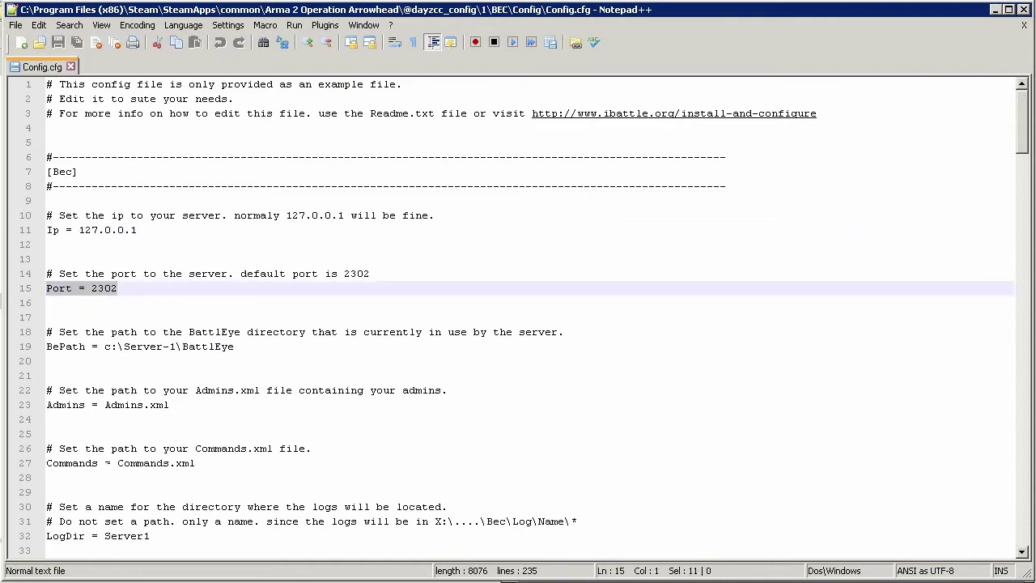
pyautogui.moveTo(234, 346); pyautogui.dragTo(46, 347)
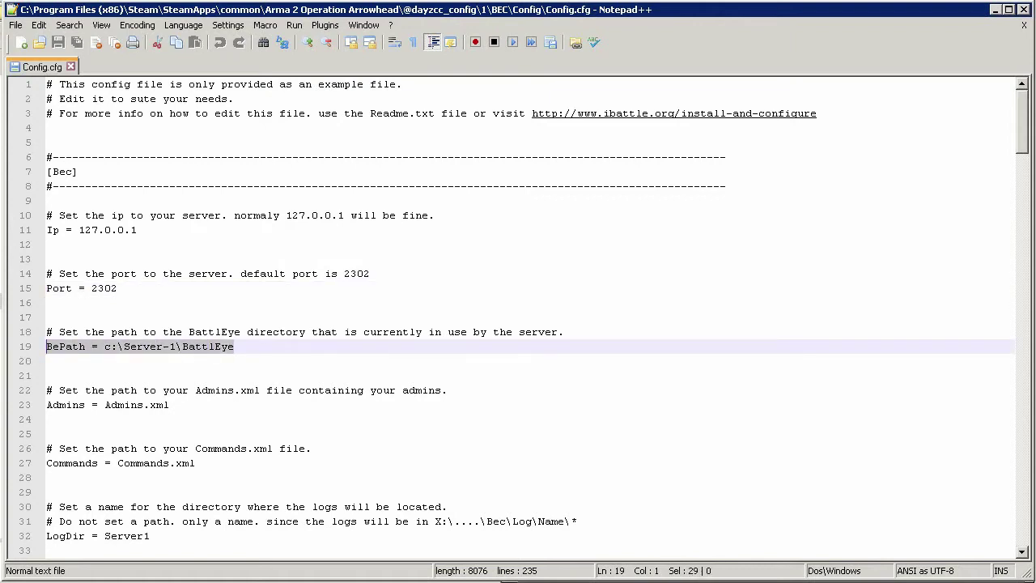
pyautogui.click(48, 317)
pyautogui.press('super+e')
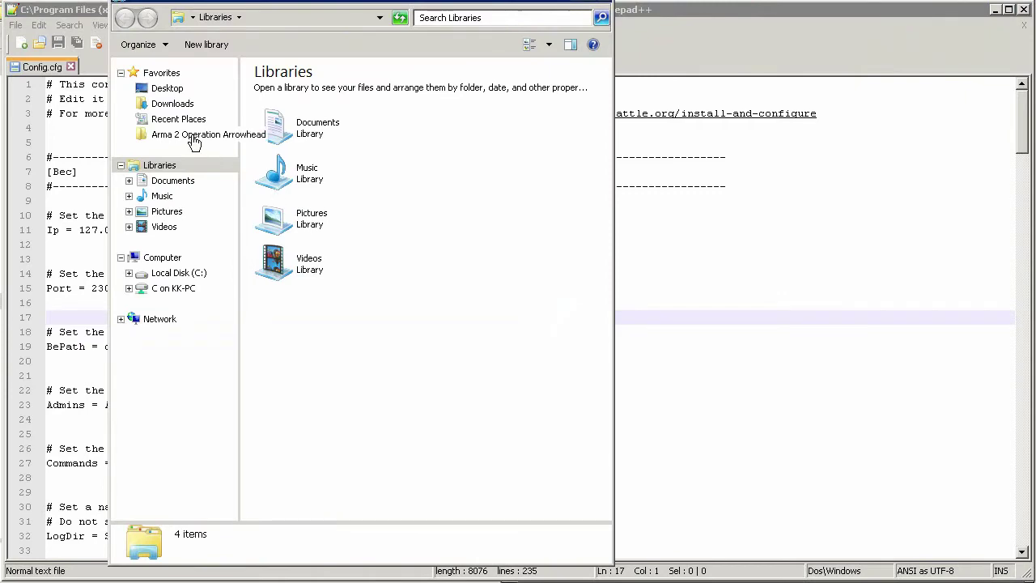
pyautogui.click(193, 138)
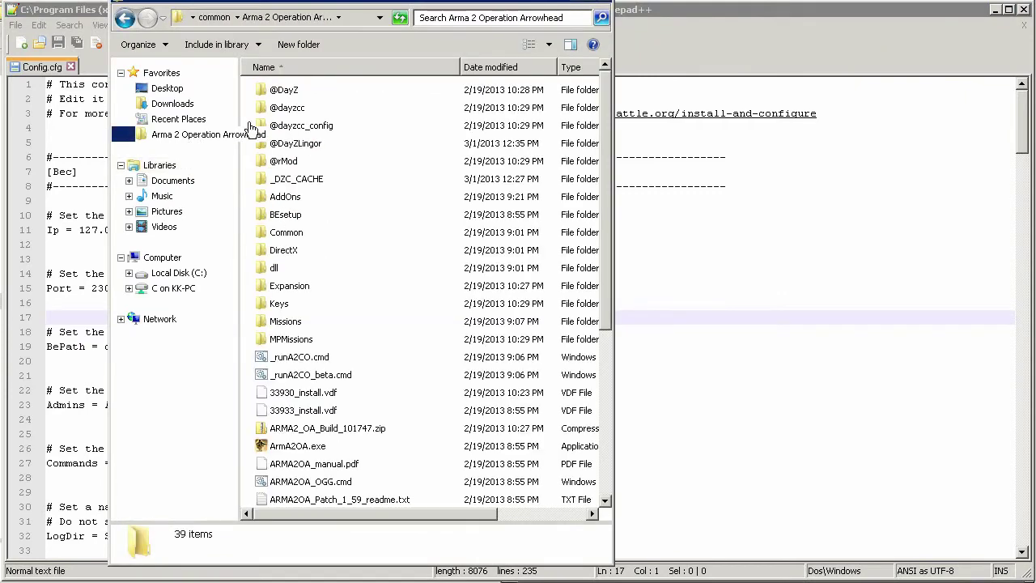
pyautogui.doubleClick(320, 125)
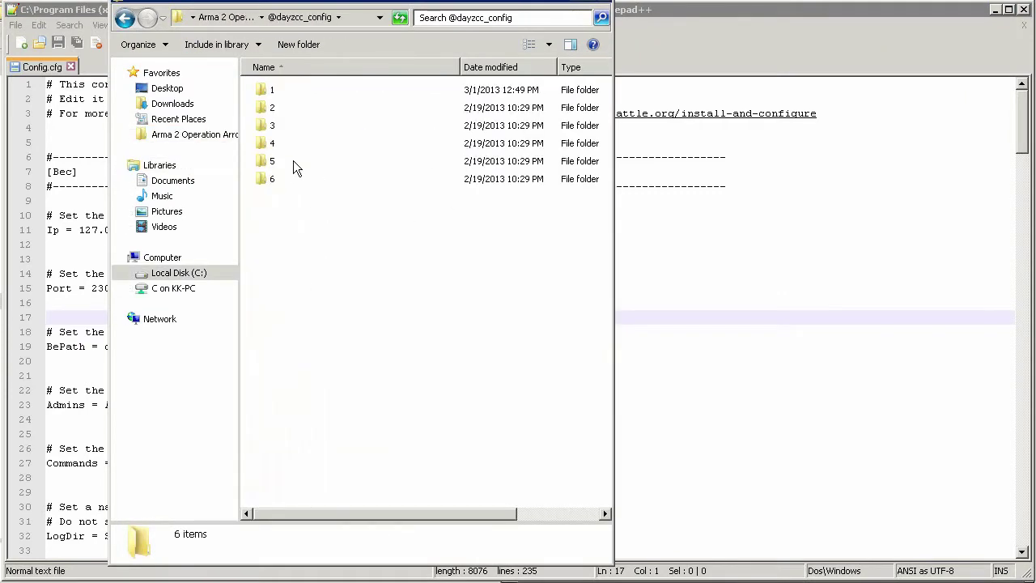
pyautogui.doubleClick(267, 89)
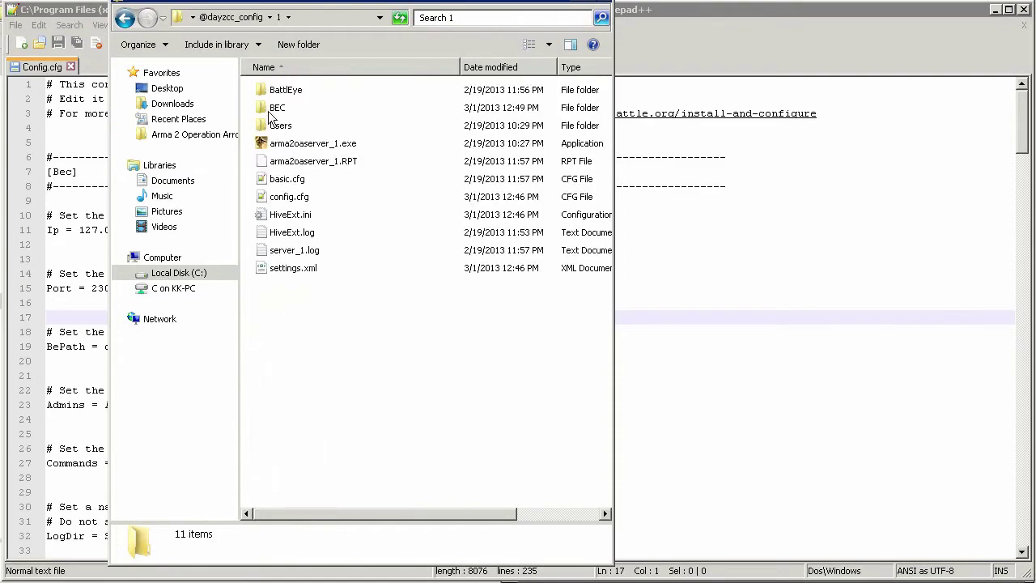
pyautogui.doubleClick(268, 93)
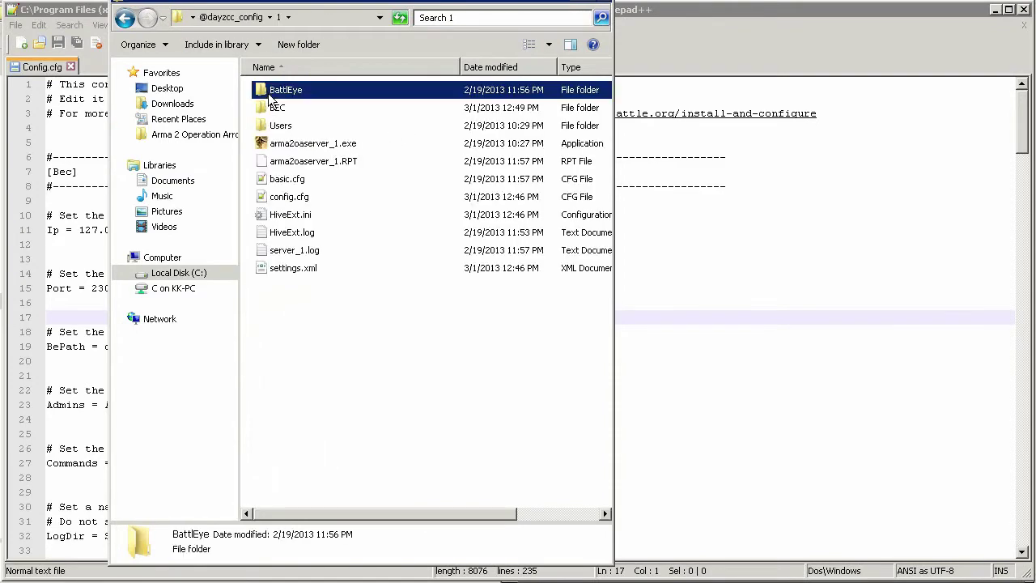
pyautogui.click(328, 18)
pyautogui.rightClick(328, 19)
pyautogui.click(362, 65)
pyautogui.click(648, 215)
pyautogui.moveTo(234, 347); pyautogui.dragTo(104, 346)
pyautogui.hotkey('ctrl', 'v')
# Uncomment ServerExeName and set its value to arma2oaserver_1.exe.
pyautogui.click(46, 302)
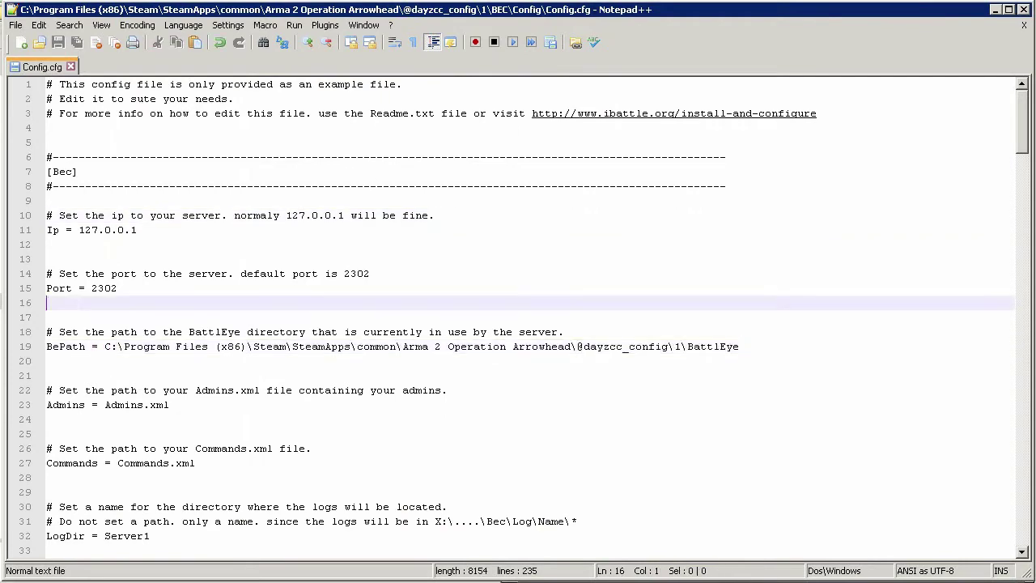
pyautogui.scroll(-4, 518, 315)
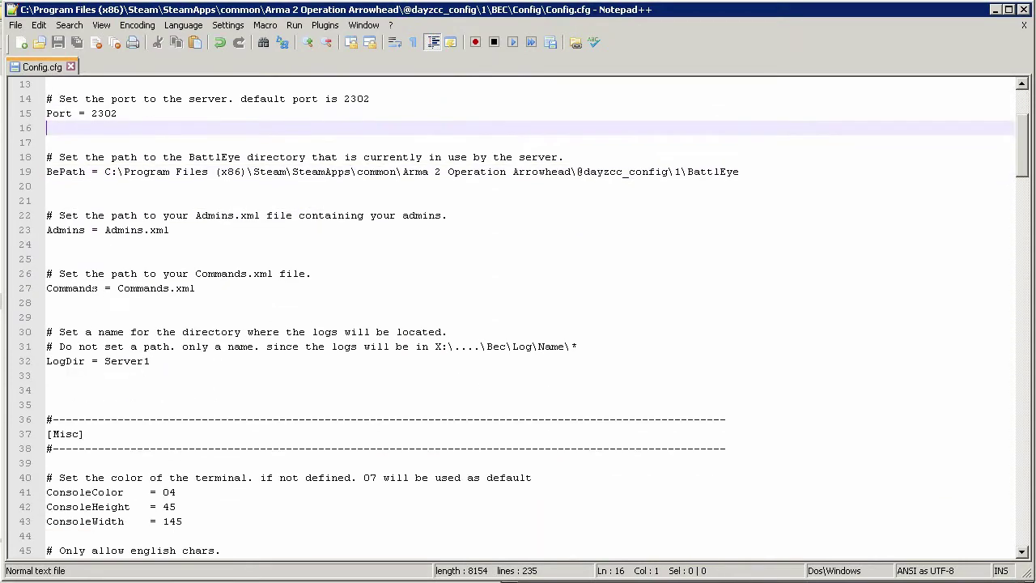
pyautogui.scroll(-8, 518, 315)
pyautogui.moveTo(235, 405); pyautogui.dragTo(52, 405)
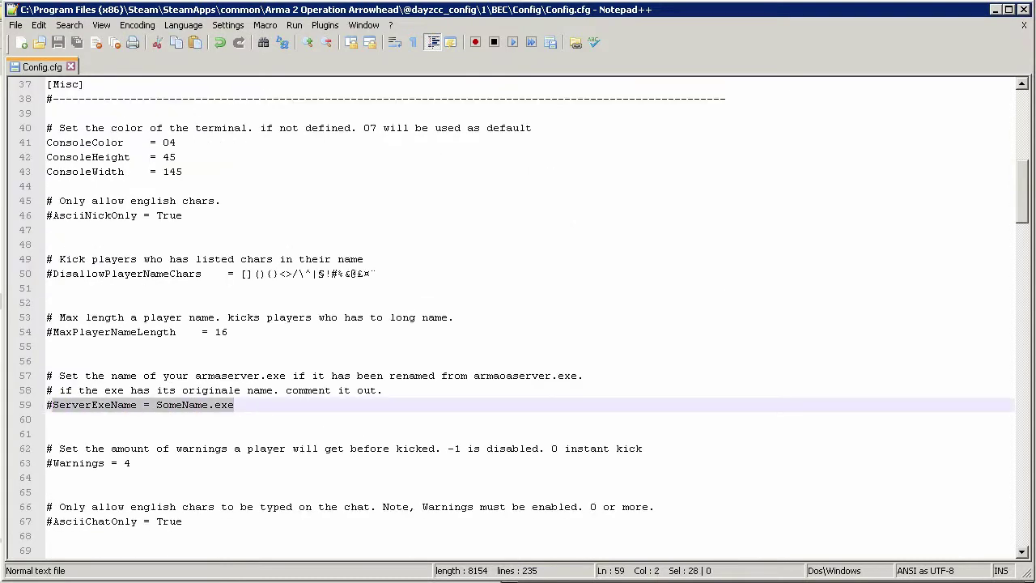
pyautogui.press('Home')
pyautogui.press('Delete')
pyautogui.moveTo(228, 405); pyautogui.dragTo(150, 405)
pyautogui.write('arma2')
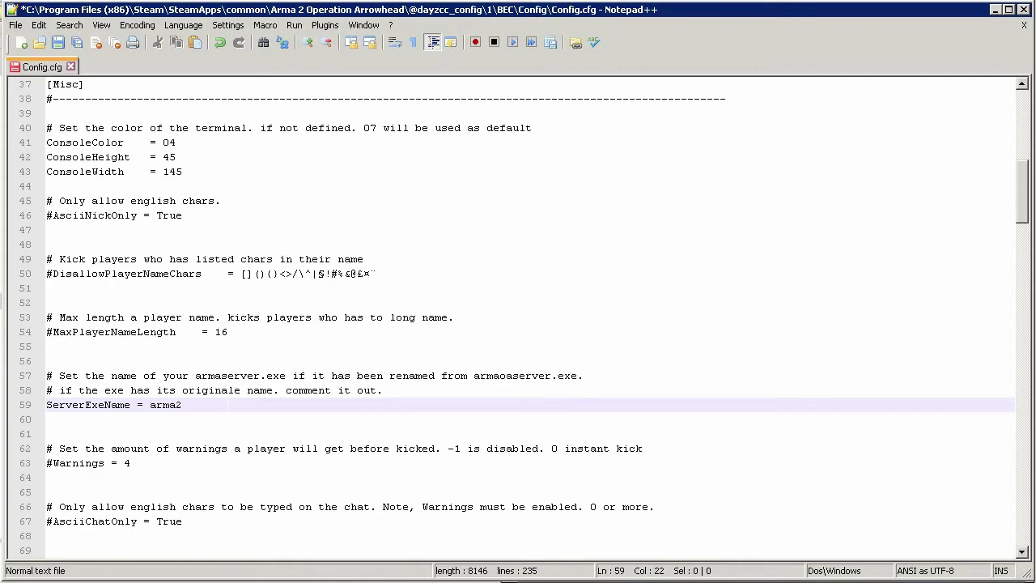
pyautogui.write('oaserver_1.exe')
# Verify the server executable's exact name in Explorer, then close Notepad++.
pyautogui.hotkey('alt', 'Tab')
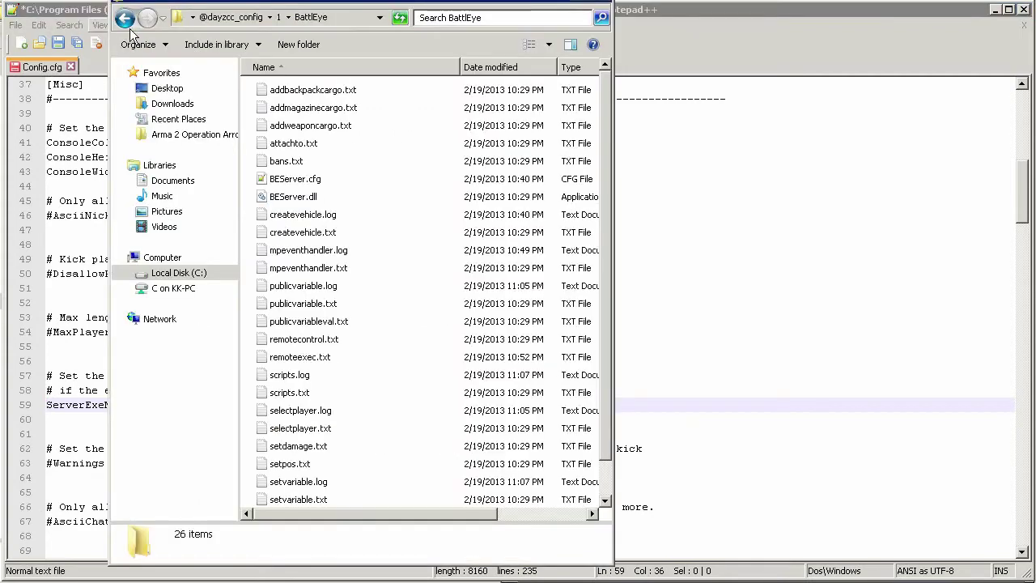
pyautogui.click(127, 24)
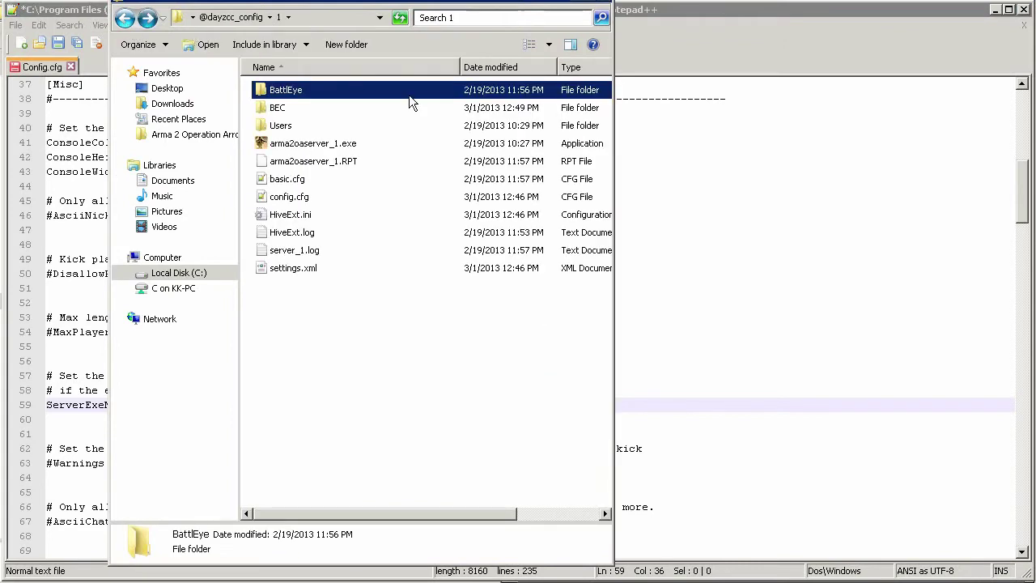
pyautogui.click(315, 146)
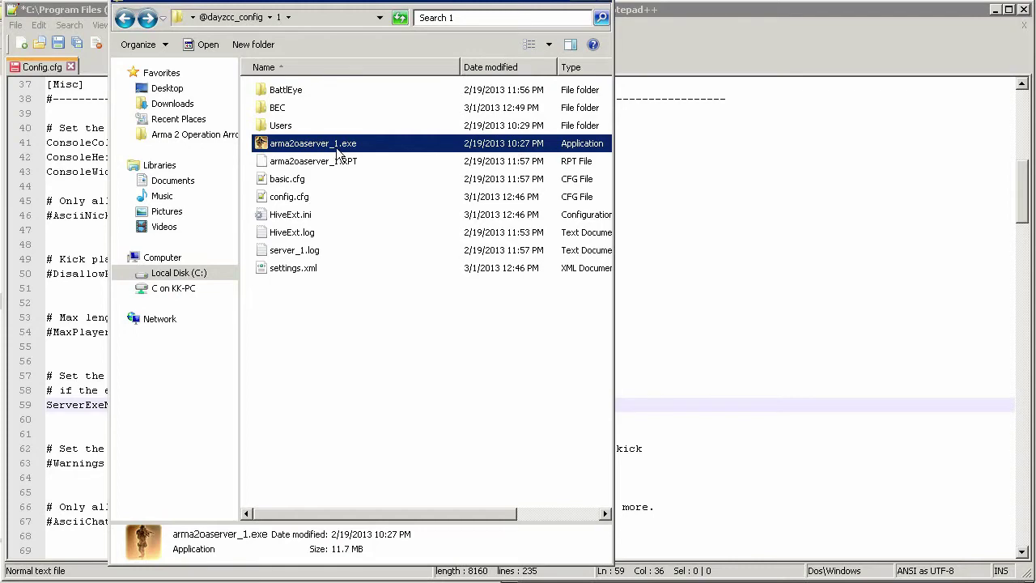
pyautogui.click(647, 216)
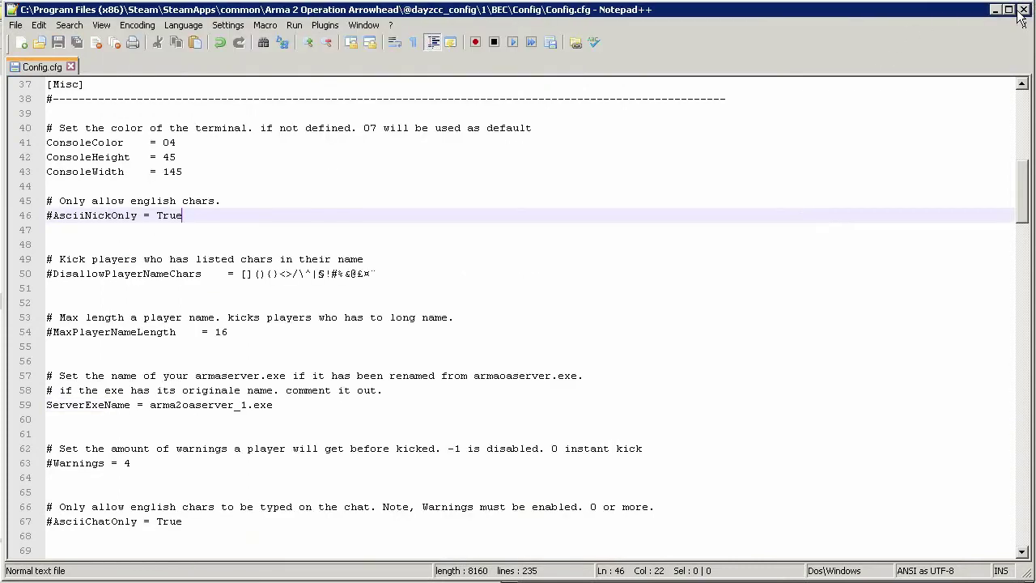
pyautogui.click(1023, 11)
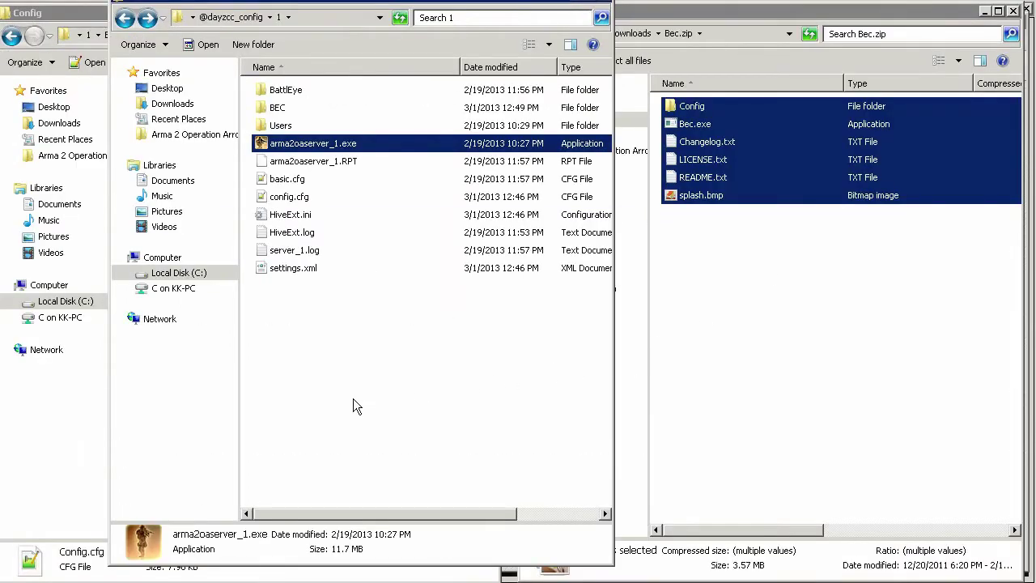
# Open Scheduler.xml from BEC\Config with Notepad++ and select its top example comment block.
pyautogui.click(71, 432)
pyautogui.rightClick(181, 217)
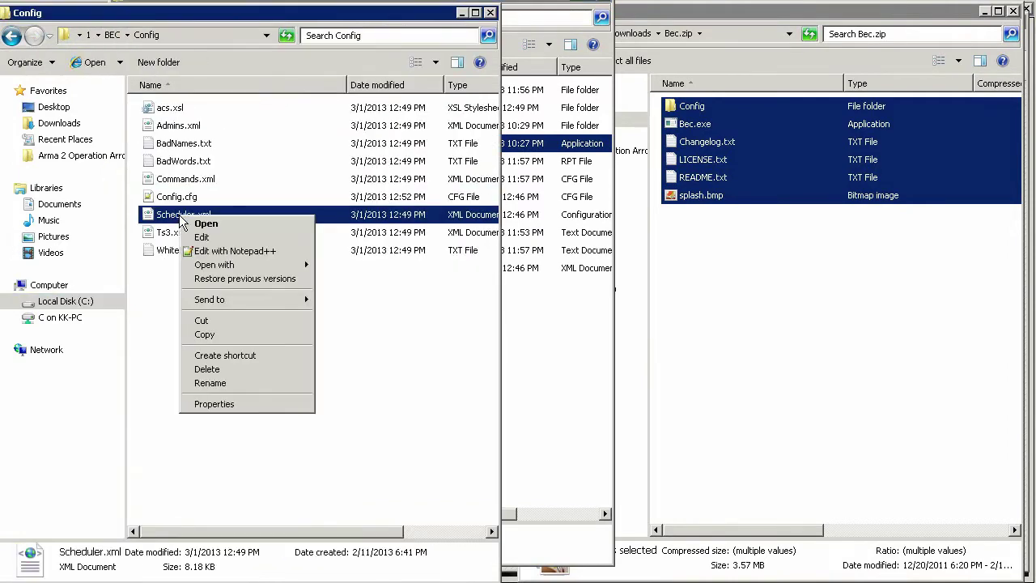
pyautogui.click(227, 251)
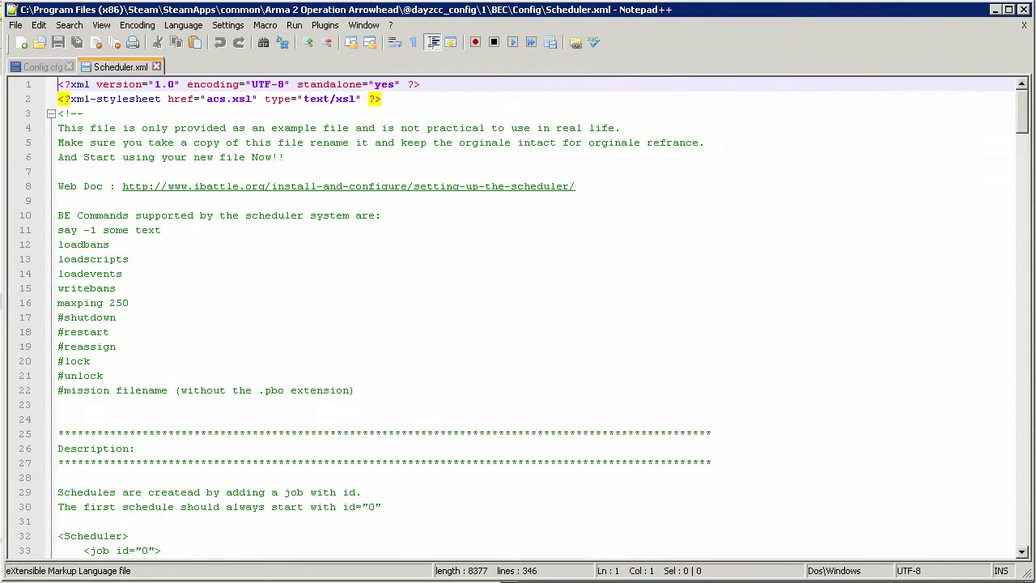
pyautogui.scroll(-10, 518, 324)
pyautogui.moveTo(65, 139); pyautogui.dragTo(57, 113)
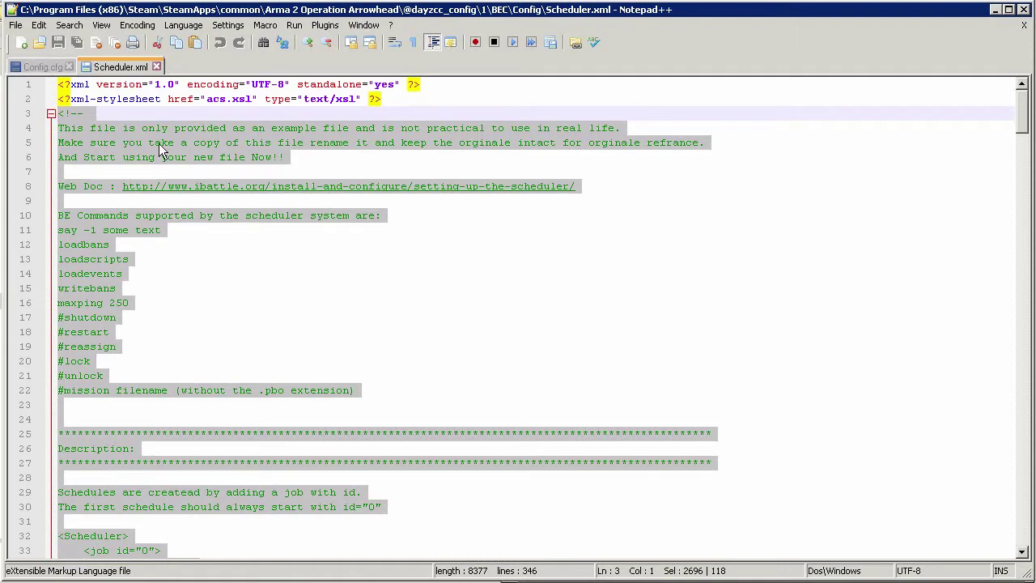
# Delete the example comment block (lines 3–120) and save Scheduler.xml.
pyautogui.press('Delete')
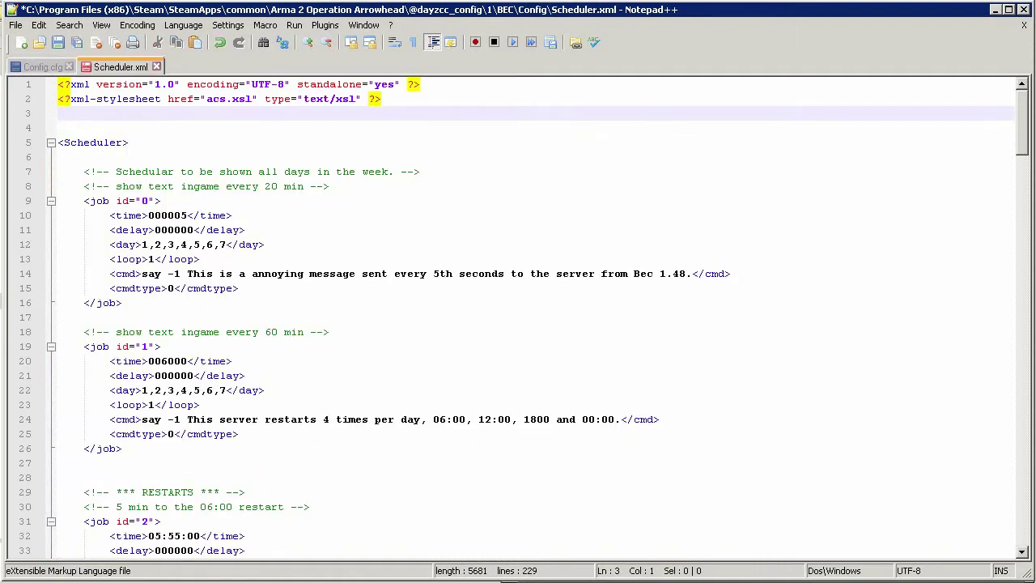
pyautogui.hotkey('ctrl', 's')
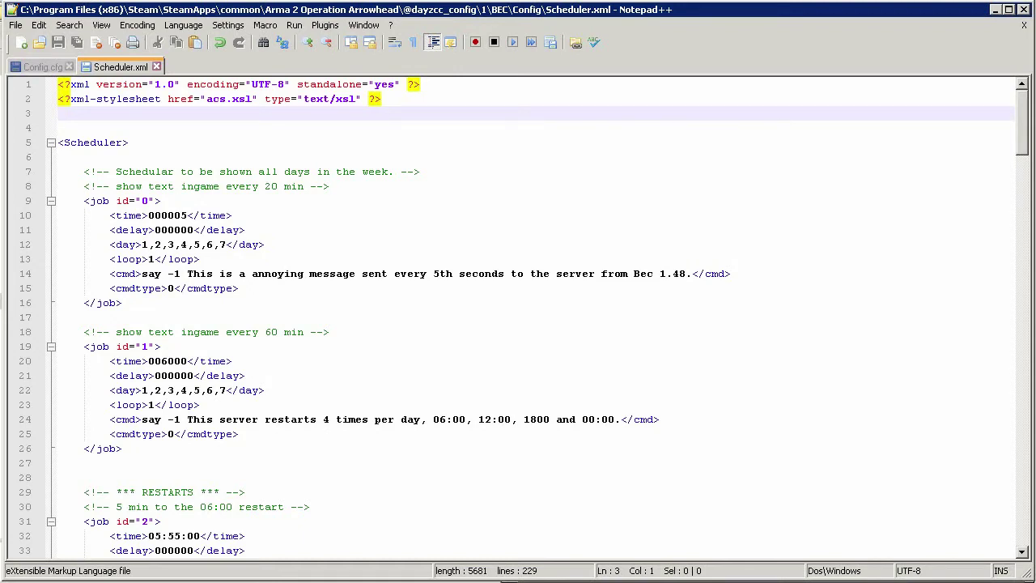
pyautogui.click(207, 230)
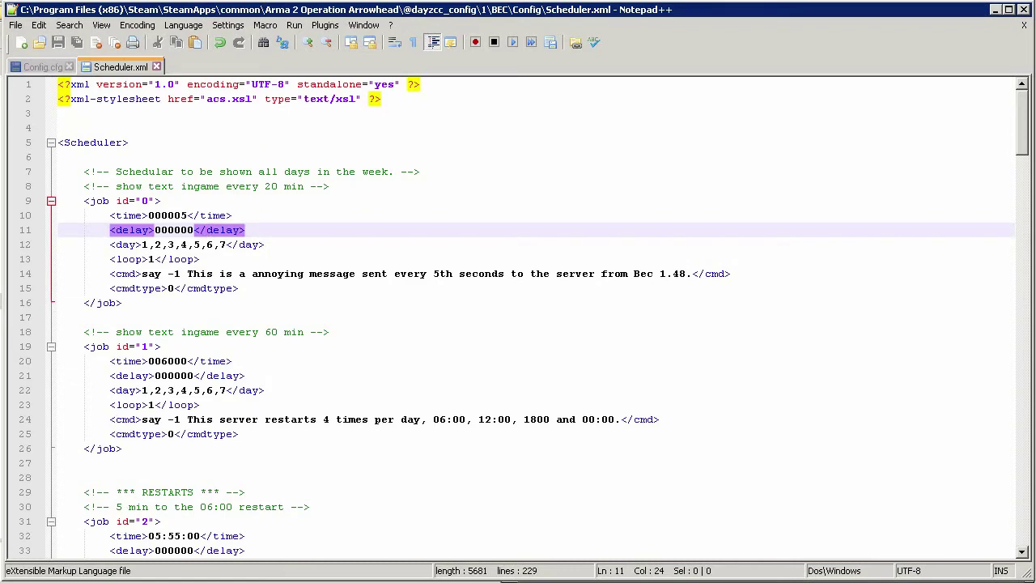
pyautogui.press('Up')
pyautogui.press('Up')
pyautogui.hotkey('shift', 'Left')
pyautogui.hotkey('shift', 'Left')
pyautogui.hotkey('shift', 'Left')
pyautogui.hotkey('shift', 'Left')
pyautogui.hotkey('shift', 'Left')
pyautogui.hotkey('shift', 'Left')
pyautogui.hotkey('shift', 'Left')
pyautogui.hotkey('shift', 'Left')
pyautogui.hotkey('shift', 'Left')
pyautogui.hotkey('shift', 'Left')
pyautogui.hotkey('shift', 'Left')
pyautogui.hotkey('shift', 'Left')
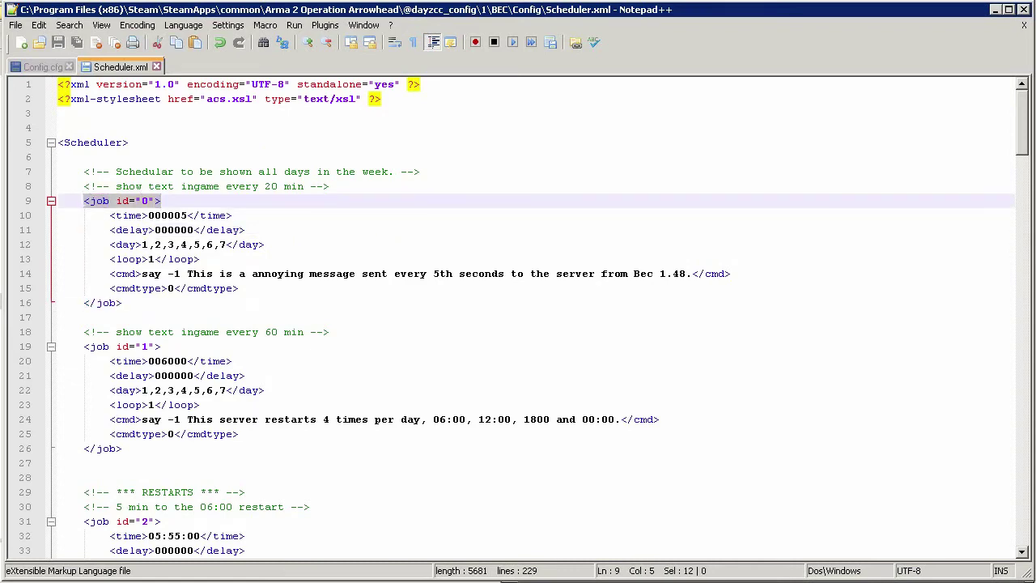
# Zoom in the editor and select the minutes digits in job 0's time value.
pyautogui.click(148, 215)
pyautogui.press('ctrl+KP_Add')
pyautogui.press('ctrl+KP_Add')
pyautogui.press('ctrl+KP_Add')
pyautogui.press('Right')
pyautogui.press('Right')
pyautogui.press('Right')
pyautogui.press('Right')
pyautogui.hotkey('shift', 'Right')
pyautogui.hotkey('shift', 'Right')
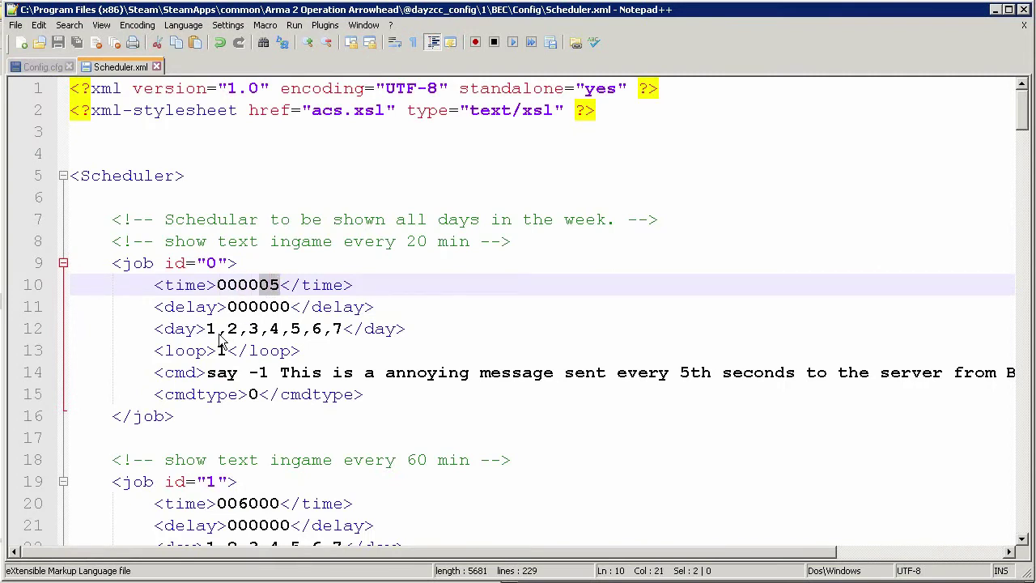
pyautogui.press('Left')
pyautogui.press('Left')
pyautogui.press('Left')
pyautogui.hotkey('shift', 'Right')
pyautogui.hotkey('shift', 'Right')
# Change job 0's time to 001500 and its message to 'This message happens every 15 minutes', then save.
pyautogui.write('15')
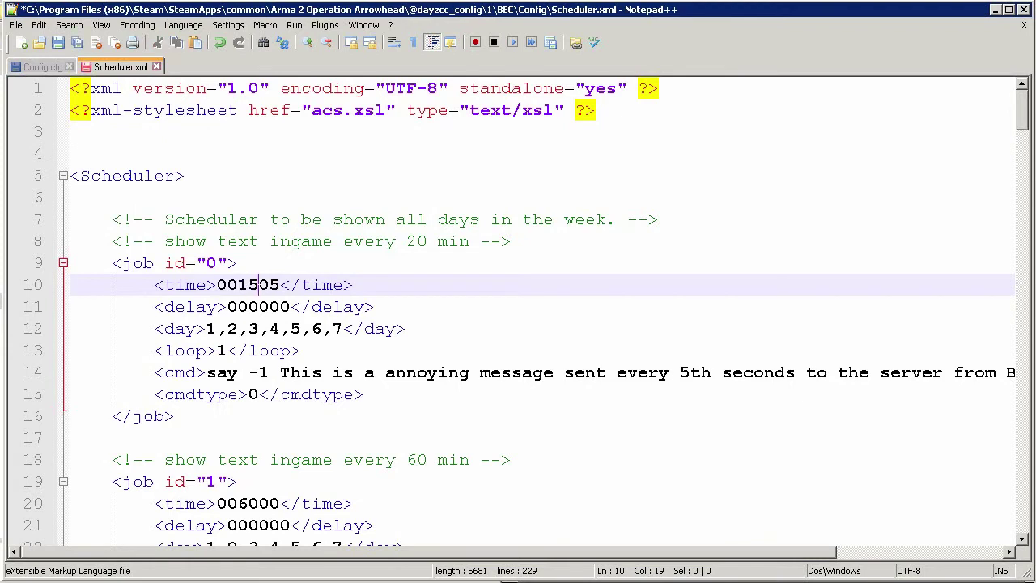
pyautogui.hotkey('shift', 'Right')
pyautogui.hotkey('shift', 'Right')
pyautogui.write('00')
pyautogui.moveTo(280, 373); pyautogui.dragTo(896, 372)
pyautogui.write('This message happens every 15 m')
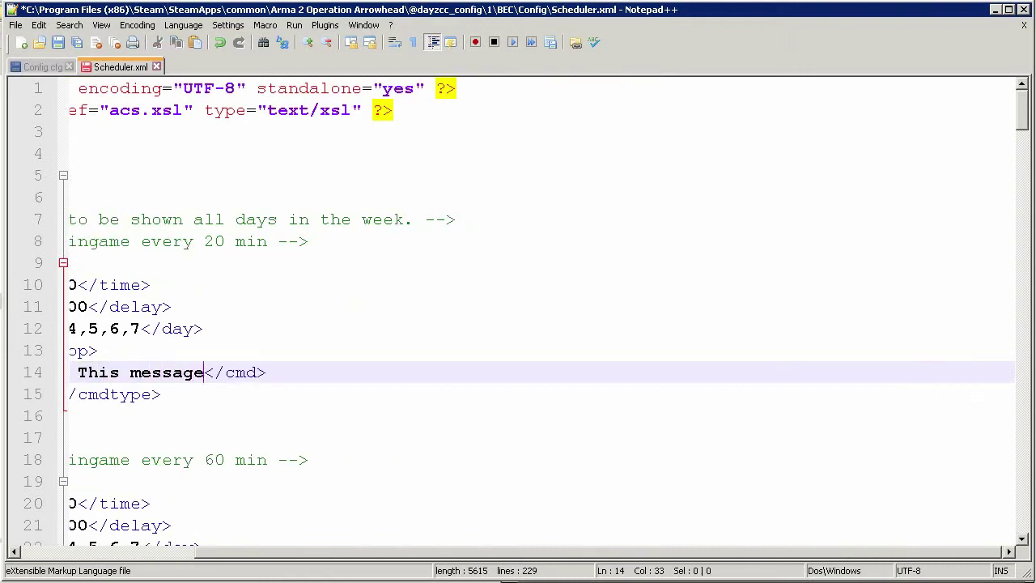
pyautogui.write('inutes')
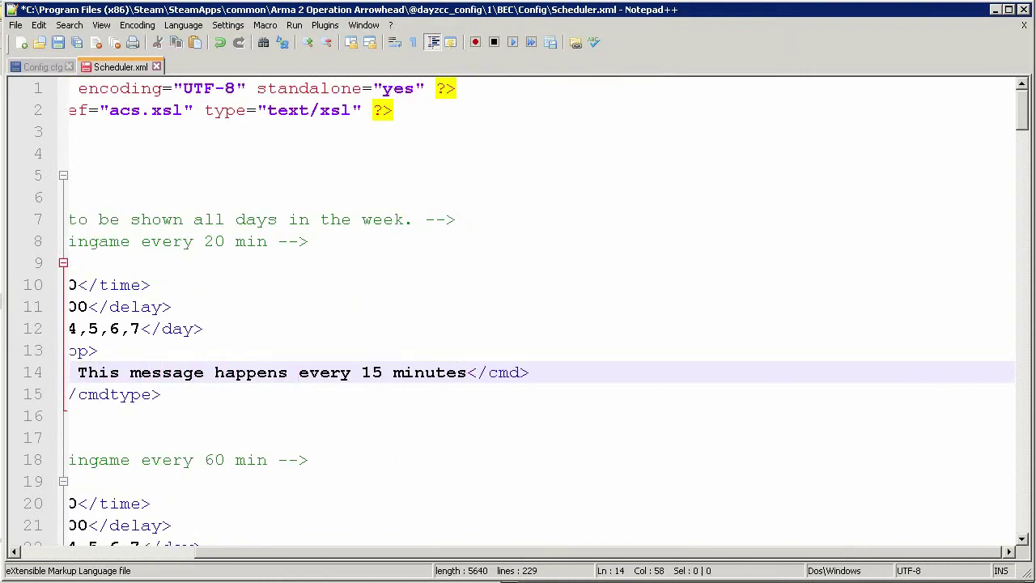
pyautogui.hscroll(-5, 444, 573)
pyautogui.hscroll(-2, 443, 573)
pyautogui.press('Down')
pyautogui.press('Down')
pyautogui.hotkey('ctrl', 's')
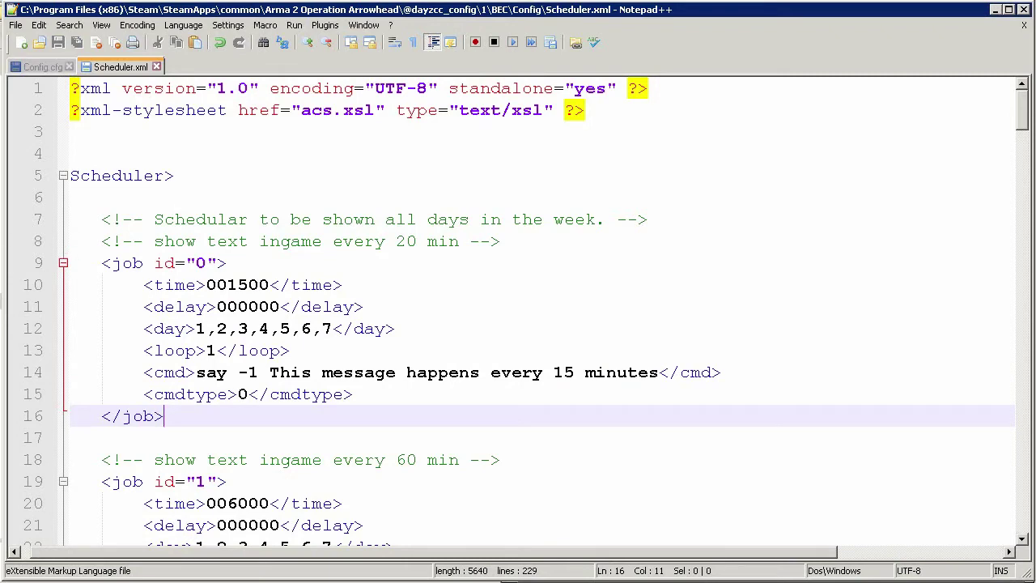
# Set job 1's time to 060000 and its command to #restart, then save.
pyautogui.scroll(-5, 518, 307)
pyautogui.click(207, 176)
pyautogui.moveTo(206, 175); pyautogui.dragTo(227, 176)
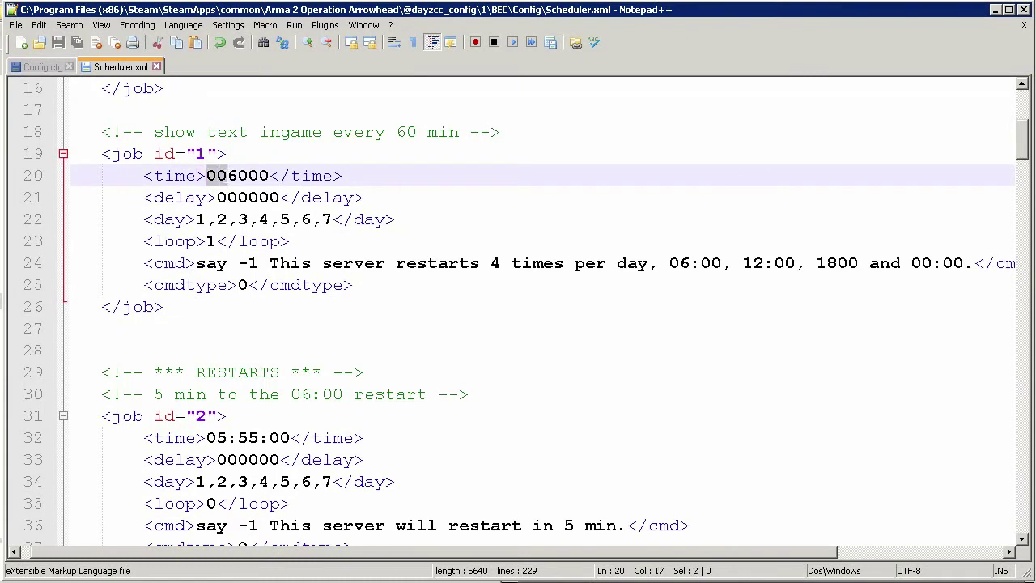
pyautogui.write('06')
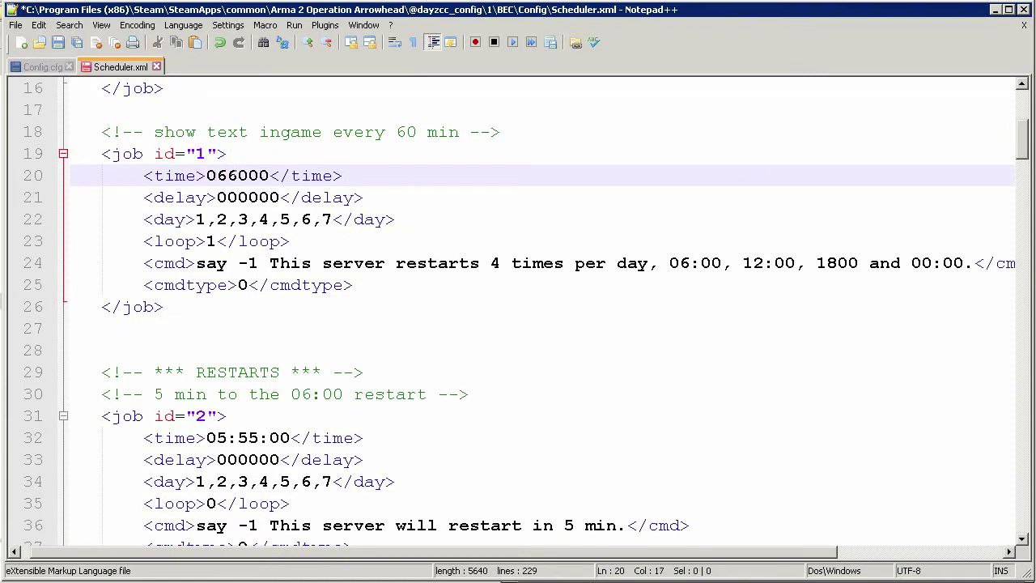
pyautogui.hotkey('shift', 'Right')
pyautogui.hotkey('shift', 'Right')
pyautogui.write('00')
pyautogui.moveTo(196, 263); pyautogui.dragTo(973, 263)
pyautogui.write('#restart')
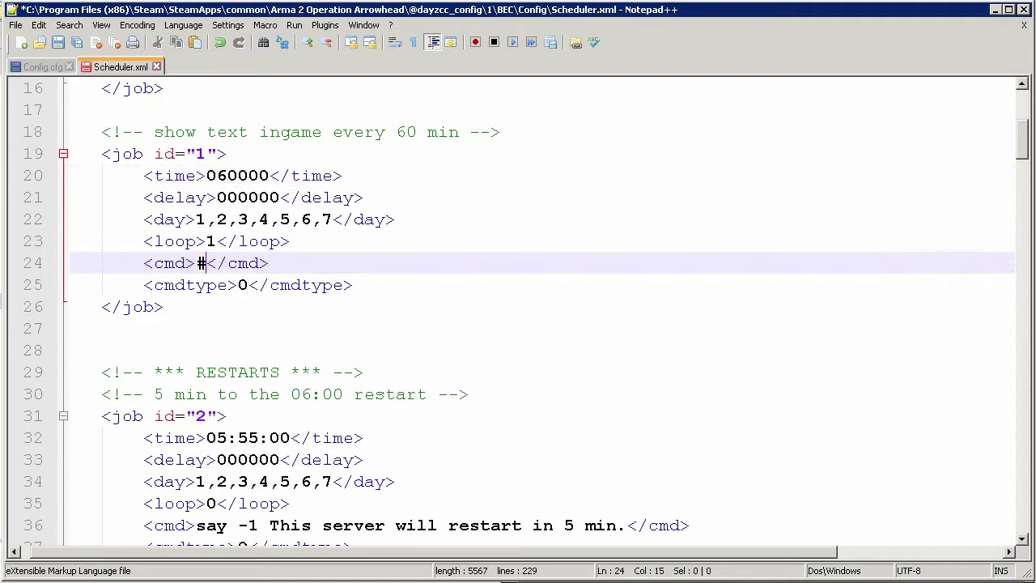
pyautogui.hotkey('ctrl', 's')
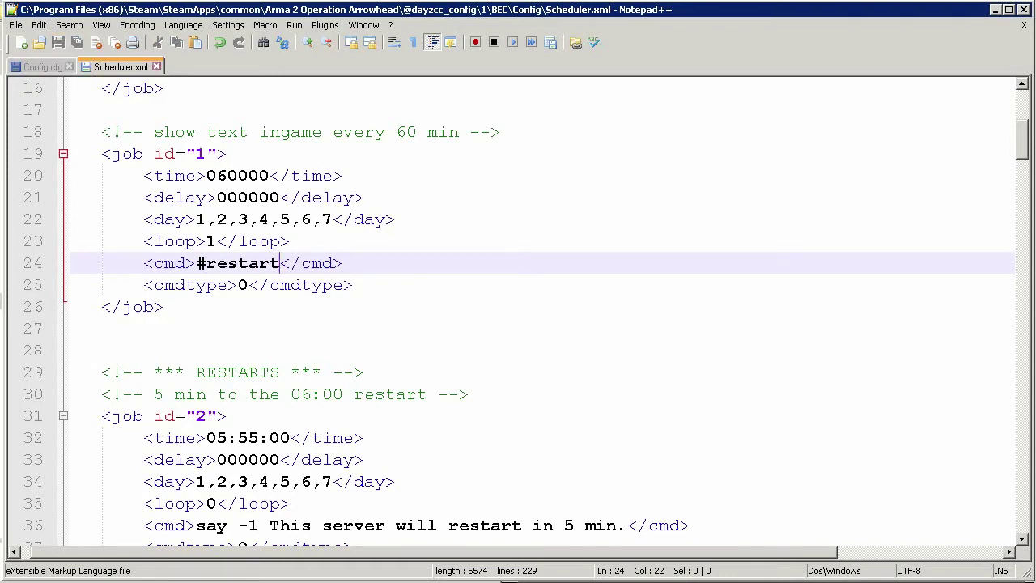
# Scroll through the remaining jobs down to Server_Modscheck.bat to review them.
pyautogui.click(101, 350)
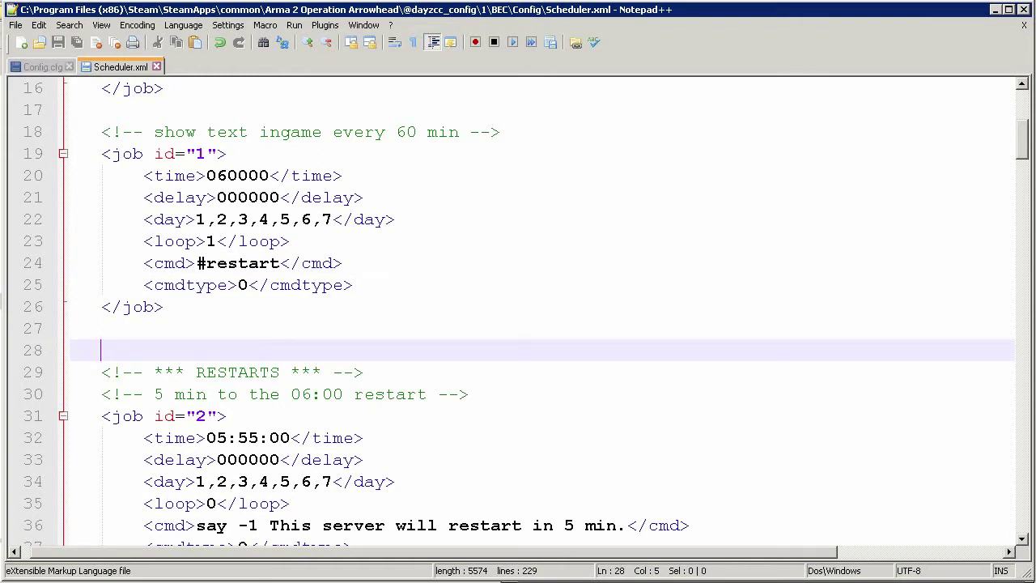
pyautogui.click(216, 263)
pyautogui.scroll(-1, 518, 316)
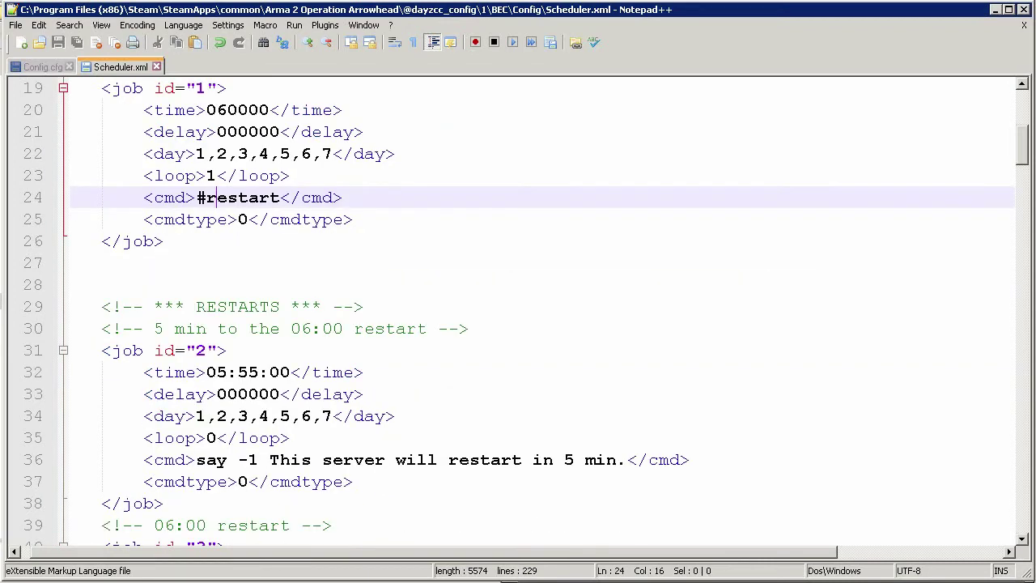
pyautogui.scroll(1, 518, 315)
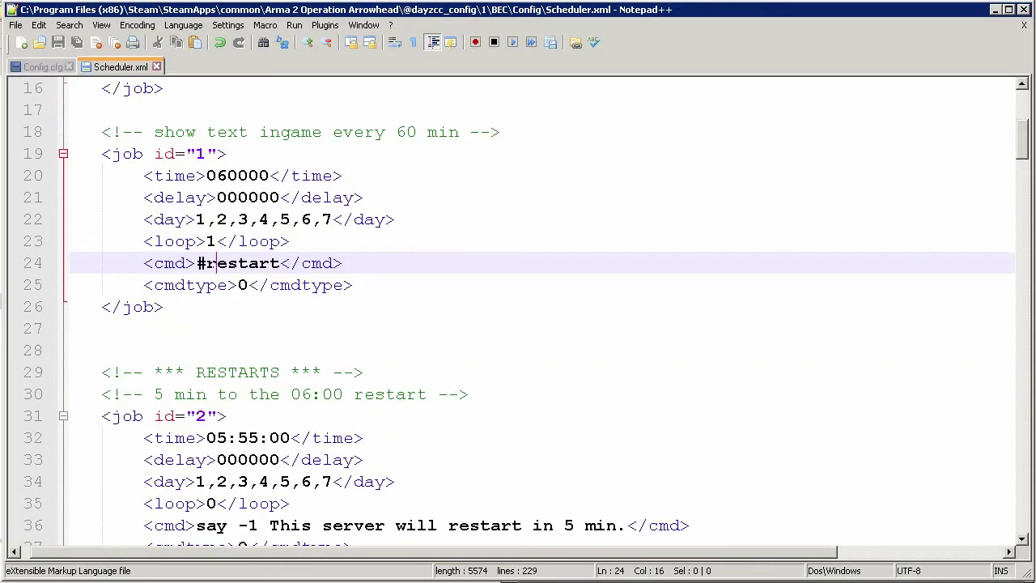
pyautogui.scroll(-1, 518, 316)
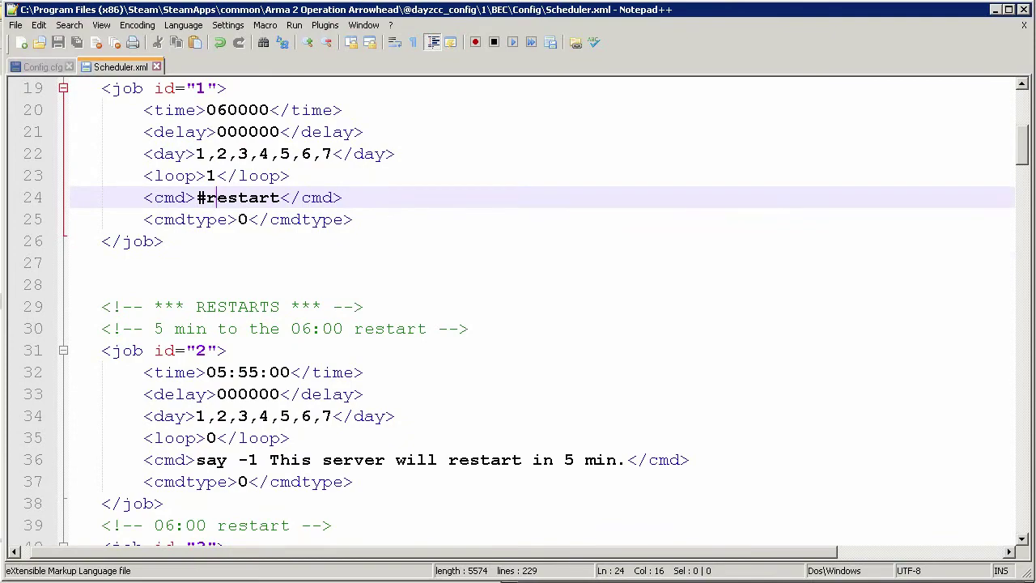
pyautogui.scroll(-6, 518, 316)
pyautogui.scroll(-2, 208, 263)
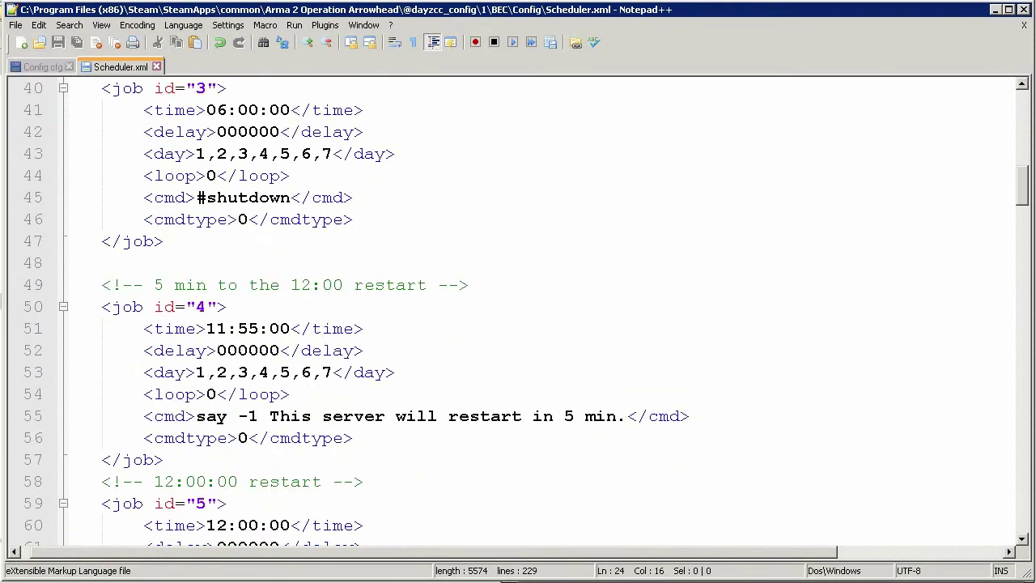
pyautogui.scroll(14, 208, 263)
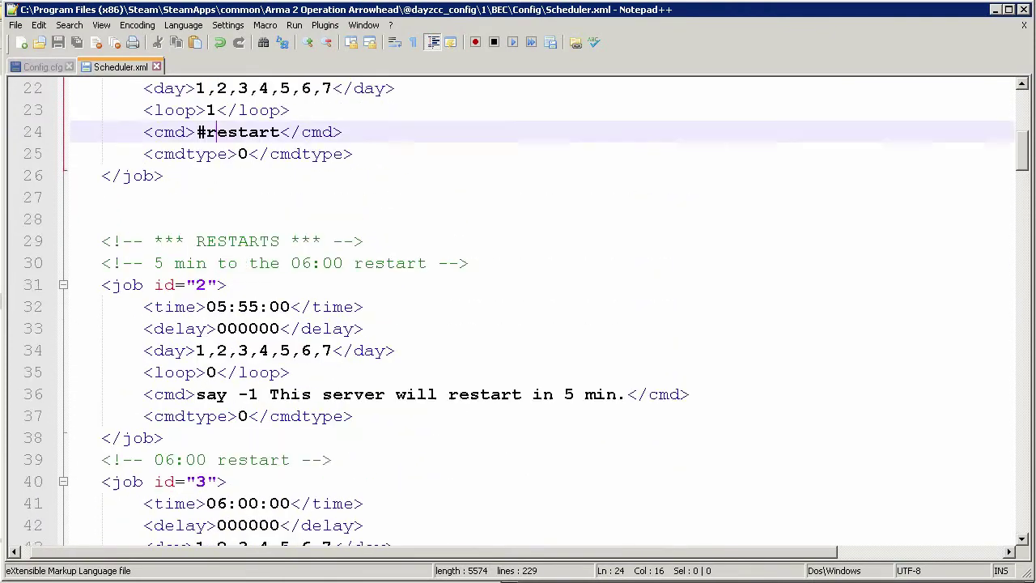
pyautogui.scroll(-3, 518, 316)
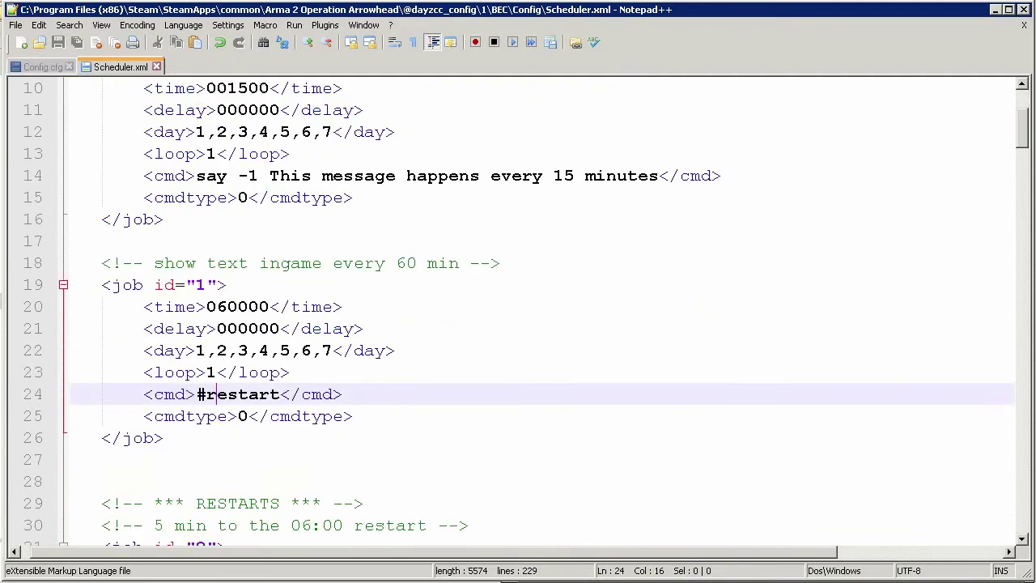
pyautogui.scroll(-1, 518, 315)
# Delete the extra jobs after job 1 so #restart is last, and save Scheduler.xml.
pyautogui.moveTo(348, 394); pyautogui.dragTo(175, 416)
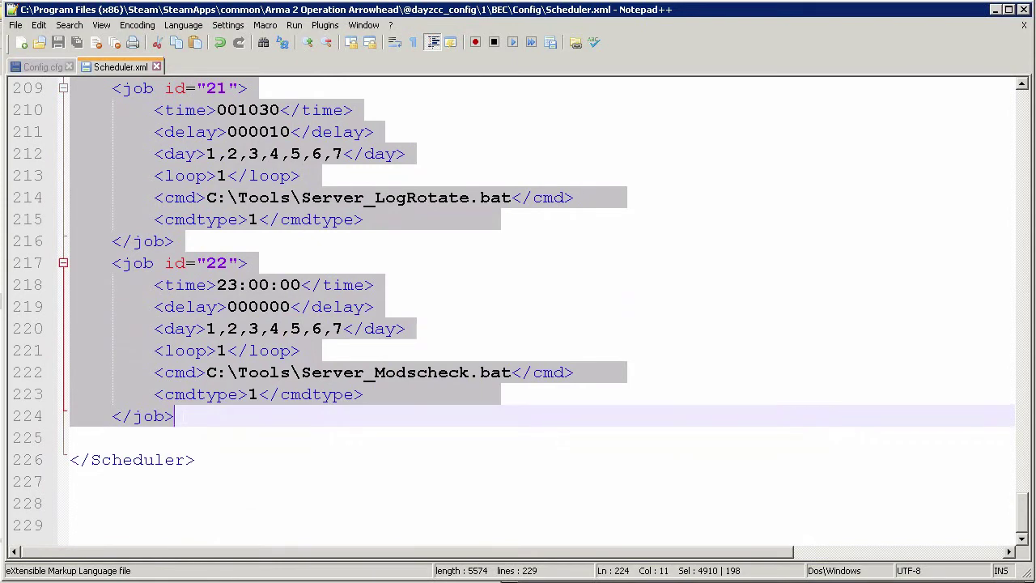
pyautogui.press('Delete')
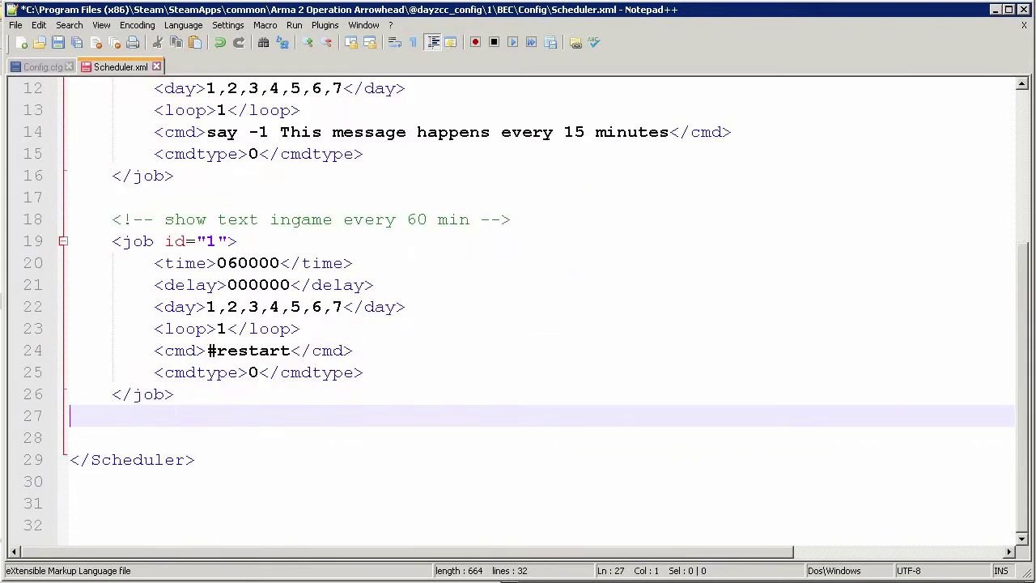
pyautogui.click(112, 284)
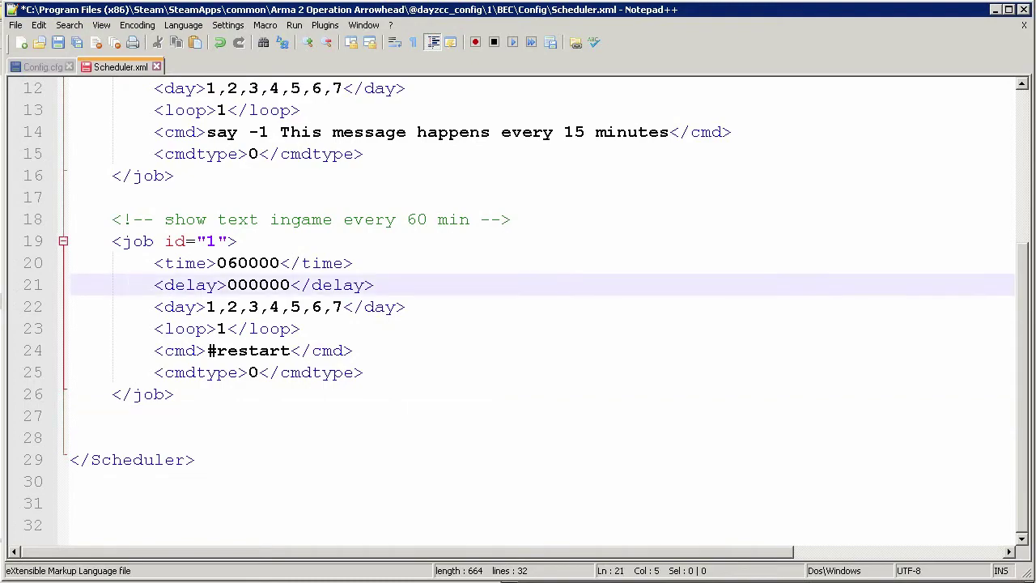
pyautogui.hotkey('ctrl', 's')
# In Explorer, widen the Config folder window and go back up to the BEC folder.
pyautogui.hotkey('alt', 'Tab')
pyautogui.moveTo(676, 128); pyautogui.dragTo(993, 128)
pyautogui.press('BackSpace')
# Create a new text document in the BEC folder and rename it BEC Start.BAT.
pyautogui.rightClick(171, 246)
pyautogui.moveTo(243, 380)
pyautogui.click(365, 467)
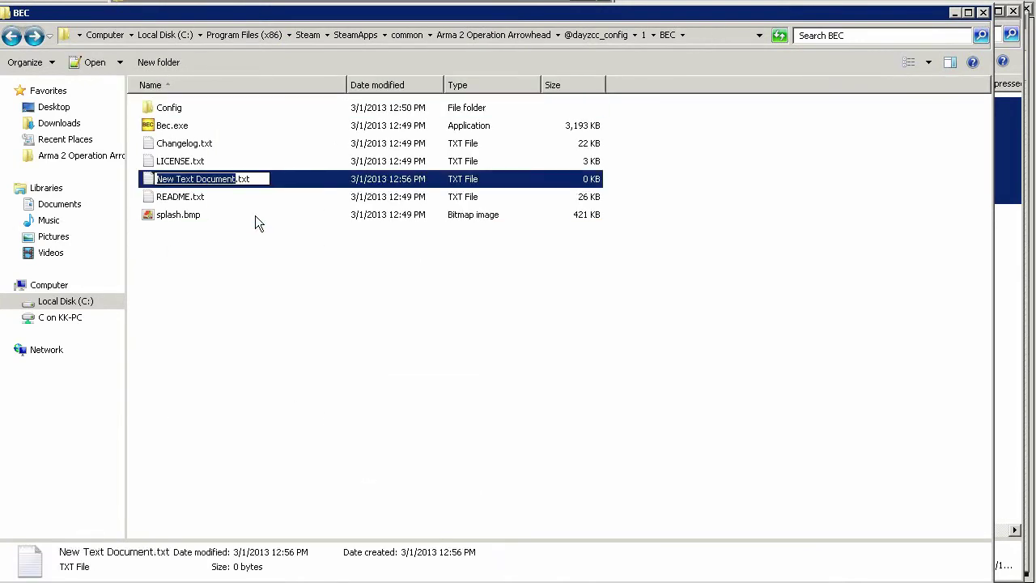
pyautogui.write('BEC Start.BAT')
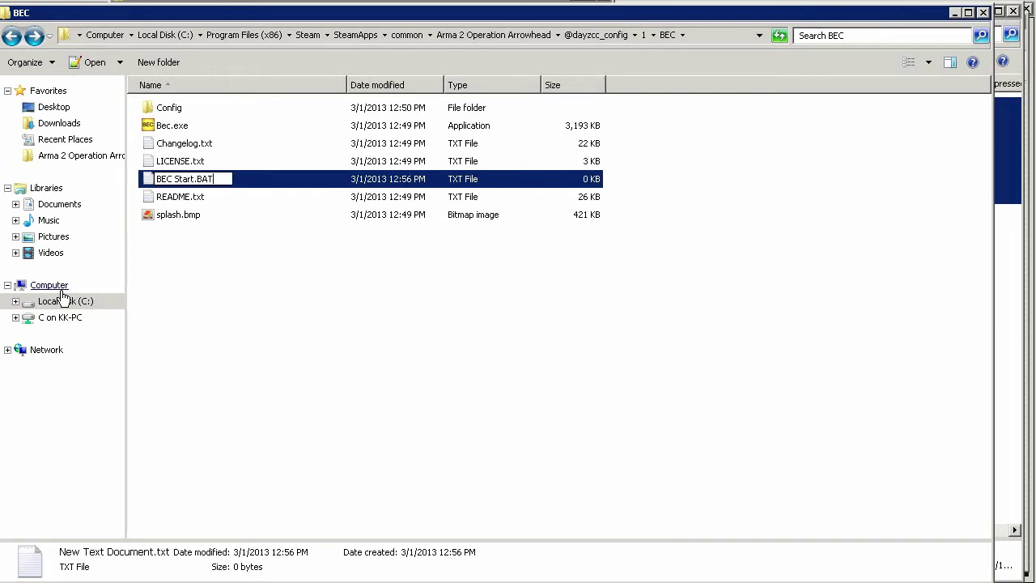
pyautogui.press('Return')
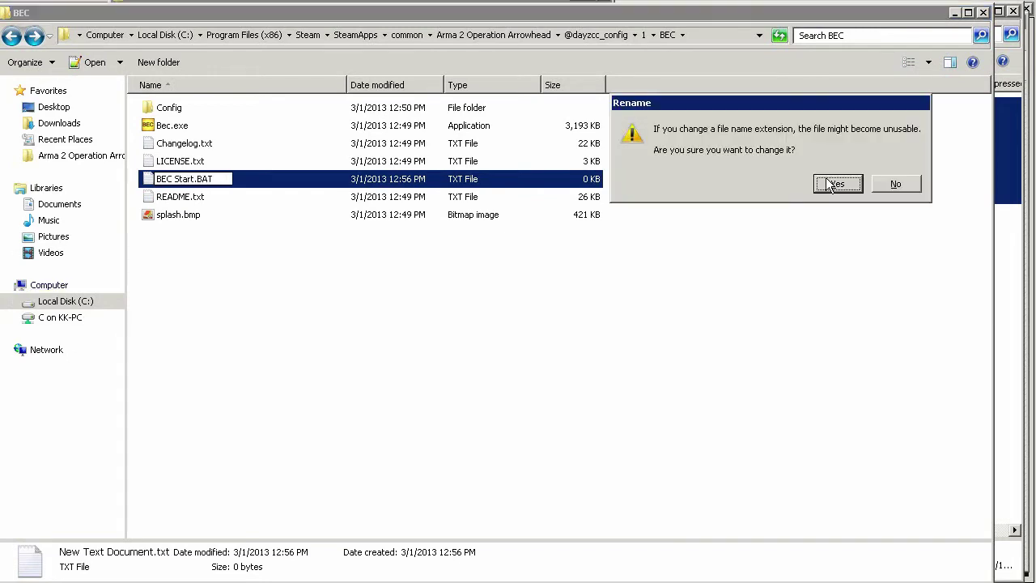
pyautogui.click(829, 182)
# Edit BEC Start.BAT in Notepad++ to contain 'bec.exe -f config.cfg', save it and close the editor.
pyautogui.rightClick(155, 128)
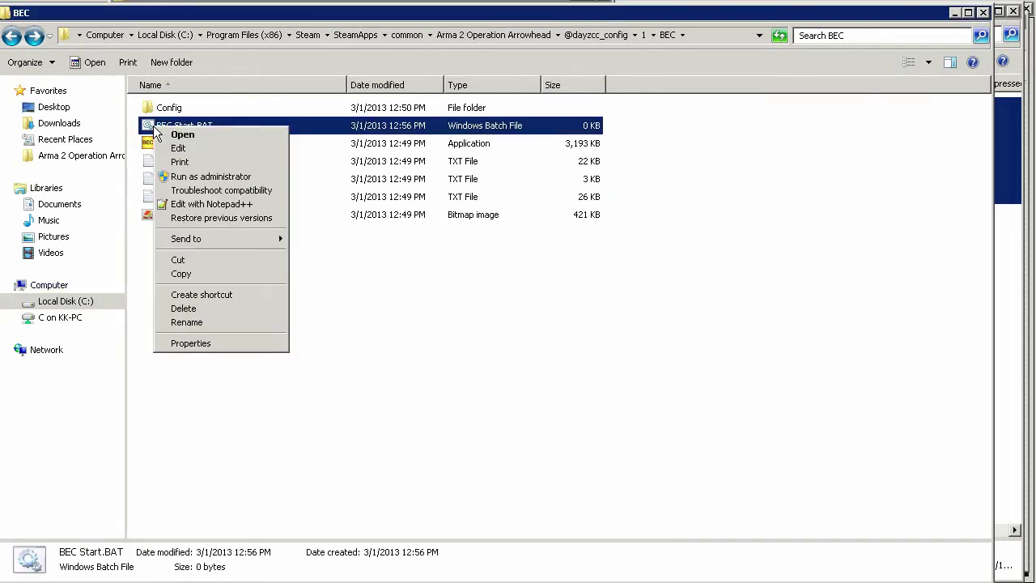
pyautogui.click(209, 204)
pyautogui.write('bec.exe')
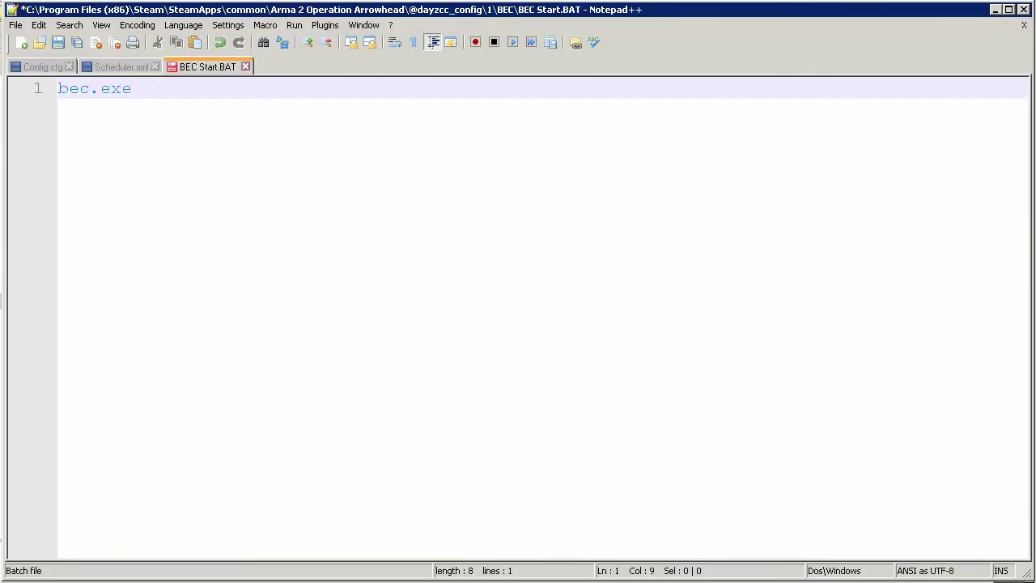
pyautogui.write(' -f config.cfg')
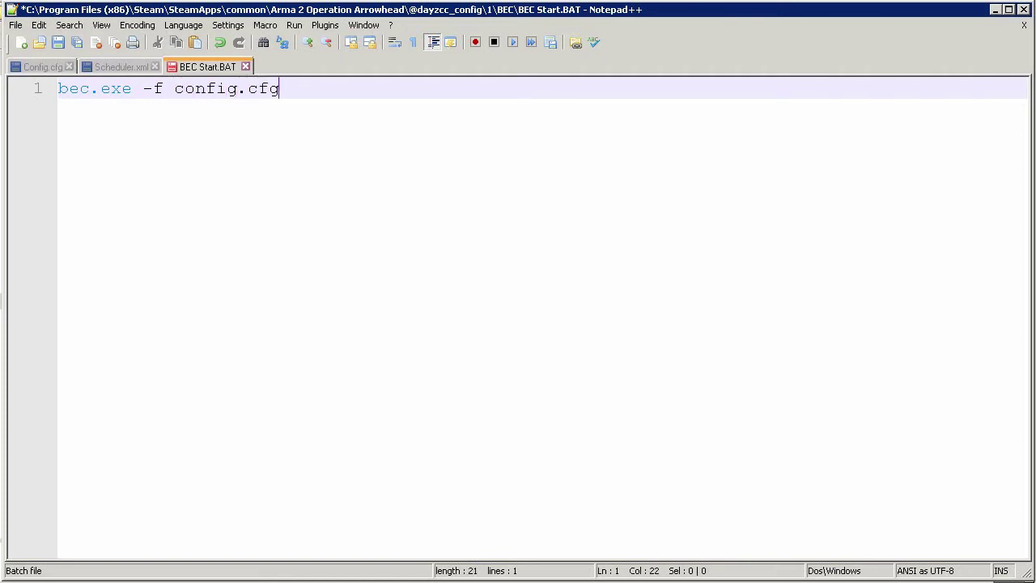
pyautogui.hotkey('ctrl', 's')
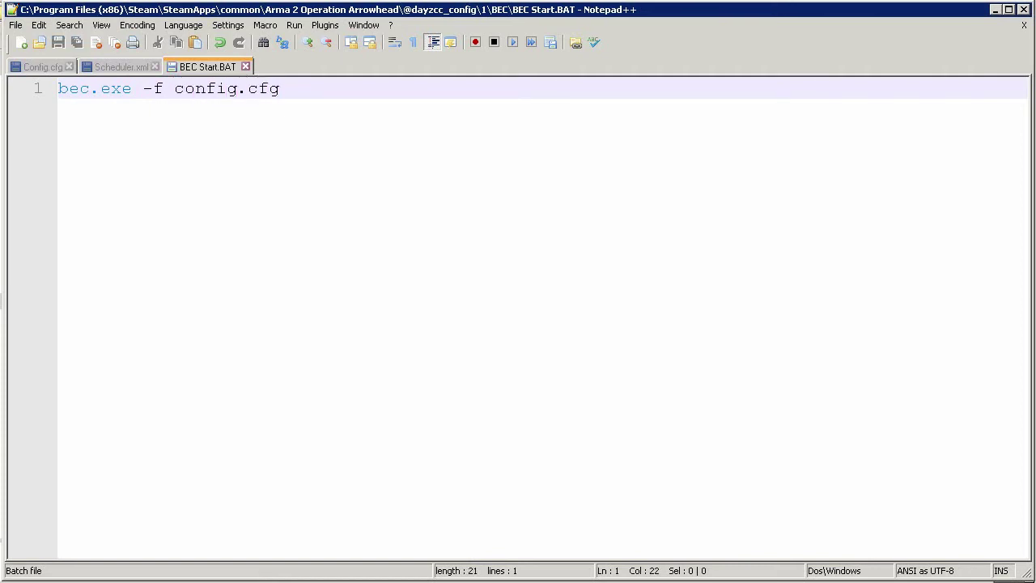
pyautogui.click(1023, 10)
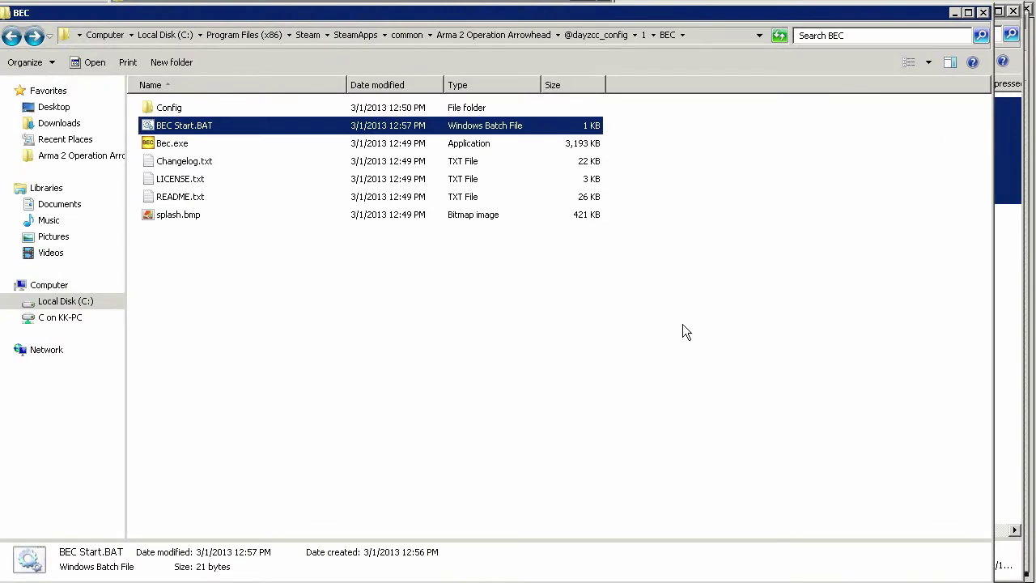
# Run BEC Start.BAT, check the BEC console output, then close the console and clear the selection.
pyautogui.doubleClick(204, 127)
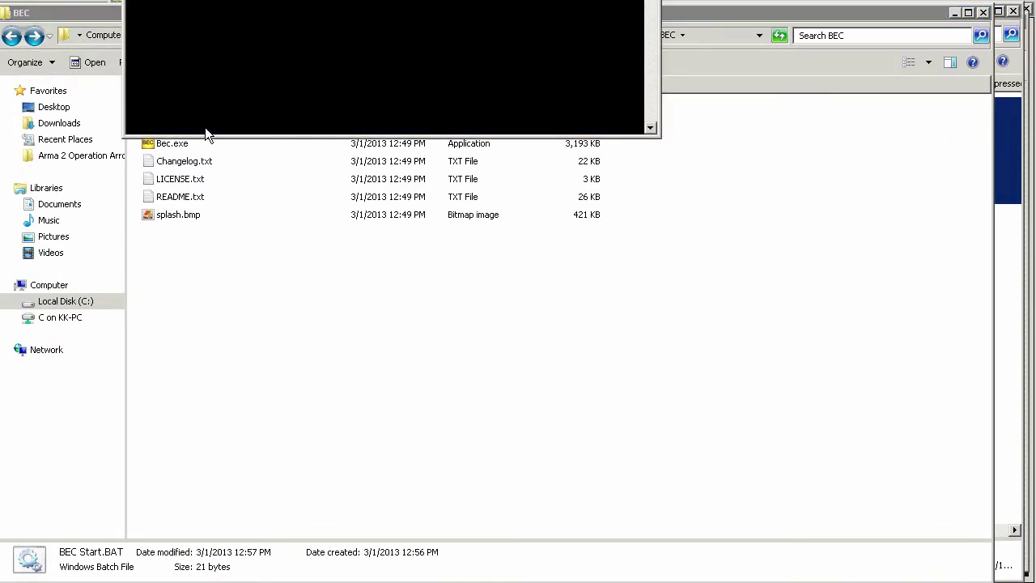
pyautogui.hotkey('alt', 'space')
pyautogui.press('m')
pyautogui.click(403, 59)
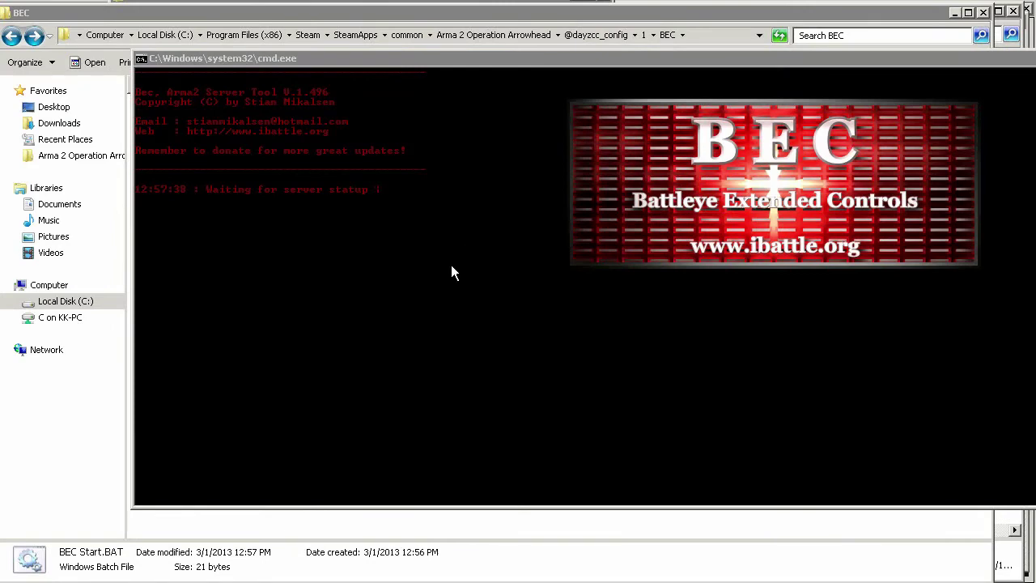
pyautogui.click(243, 254)
pyautogui.click(1024, 60)
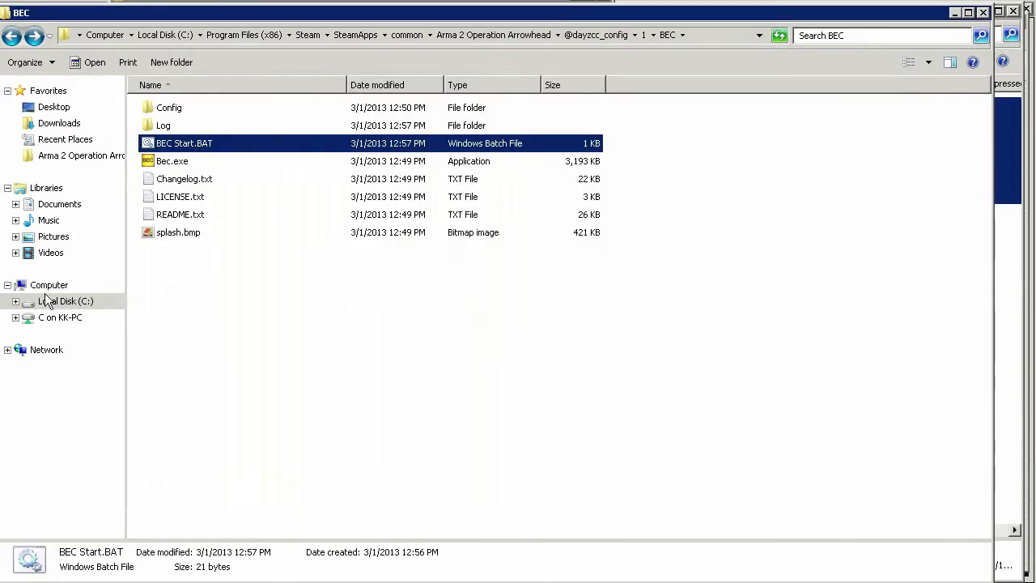
pyautogui.click(434, 316)
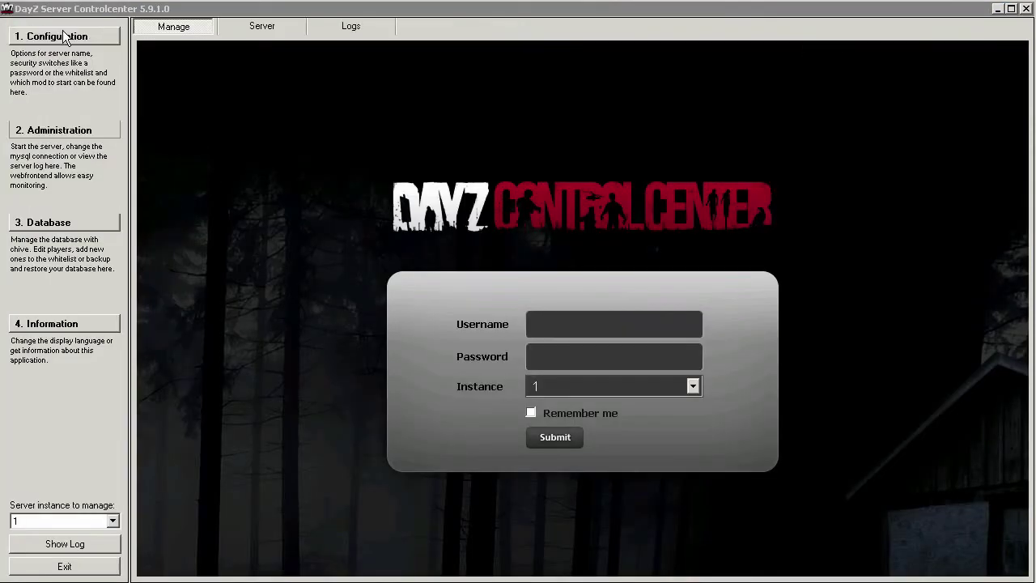
# Open the server Configuration page and adjust the Timezone slider to set the UTC offset.
pyautogui.click(62, 33)
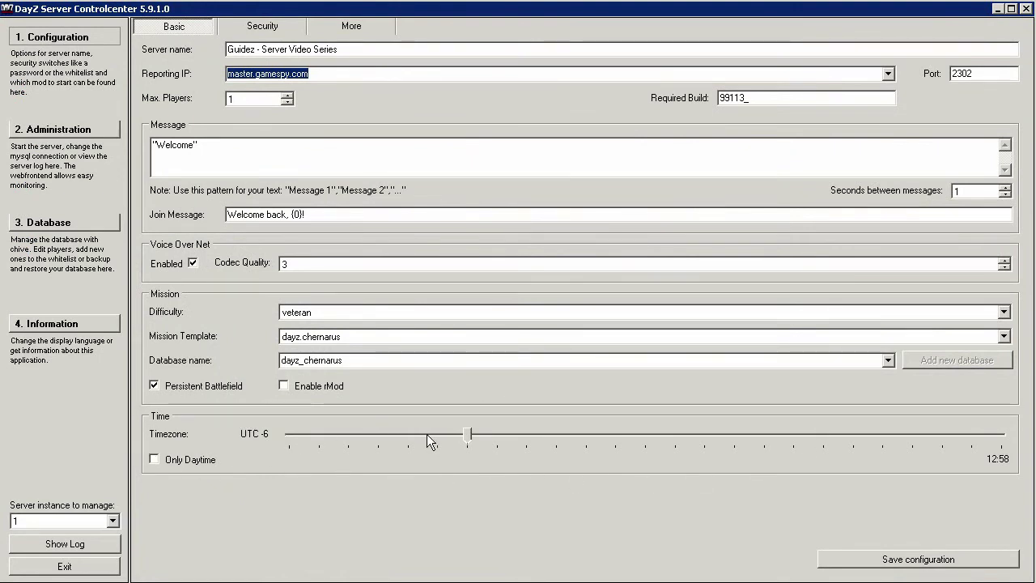
pyautogui.moveTo(465, 430); pyautogui.dragTo(522, 435)
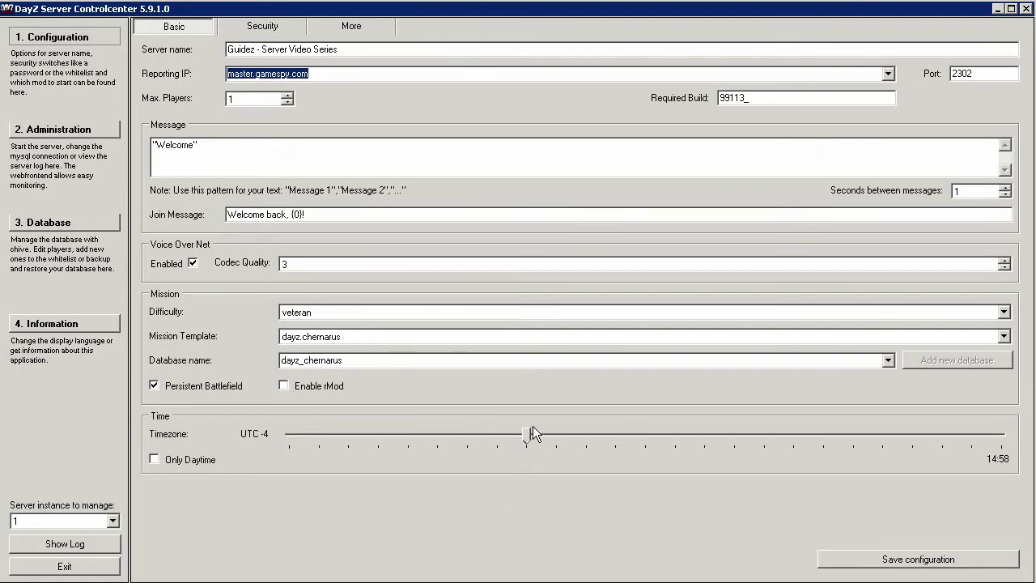
pyautogui.moveTo(526, 434); pyautogui.dragTo(463, 436)
# Choose the dayz.lingor mission template and keep dayz_lingor as the database name.
pyautogui.click(328, 337)
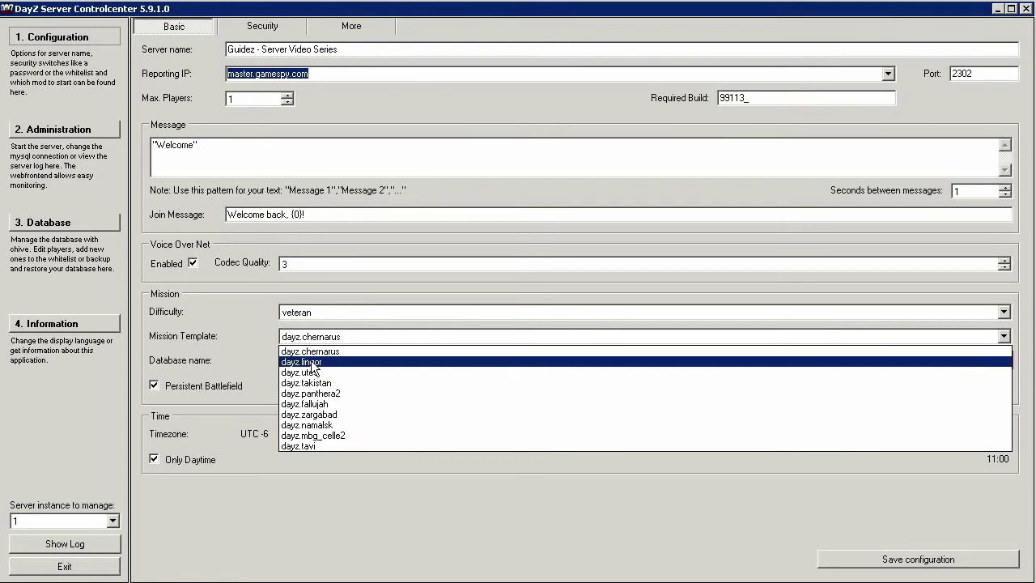
pyautogui.click(312, 362)
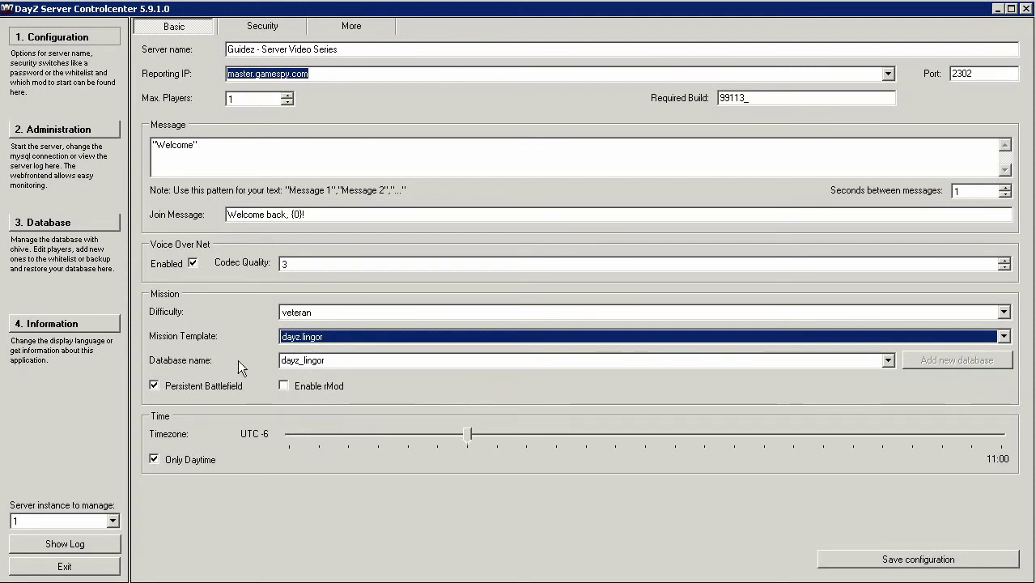
pyautogui.click(333, 366)
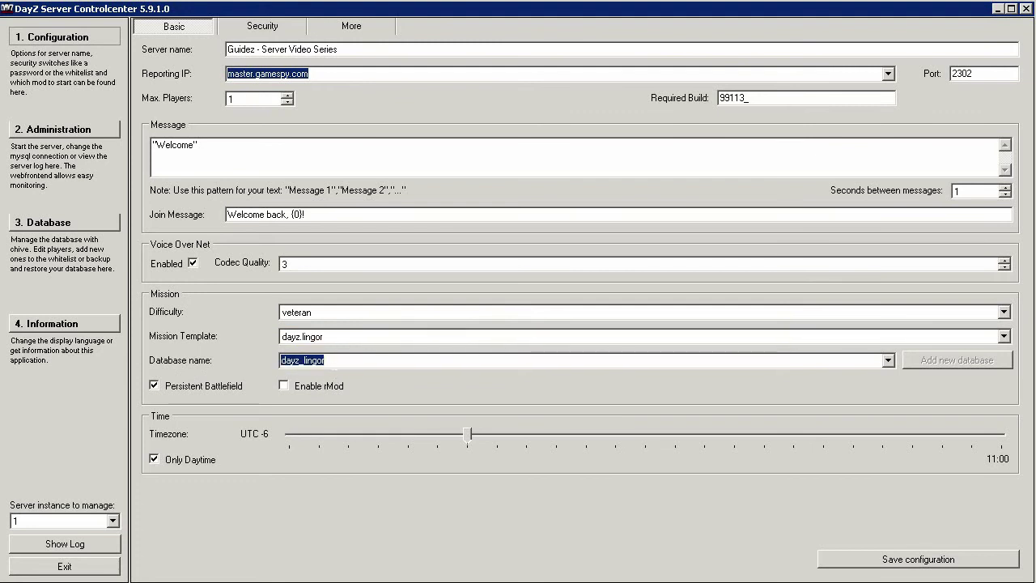
pyautogui.click(888, 360)
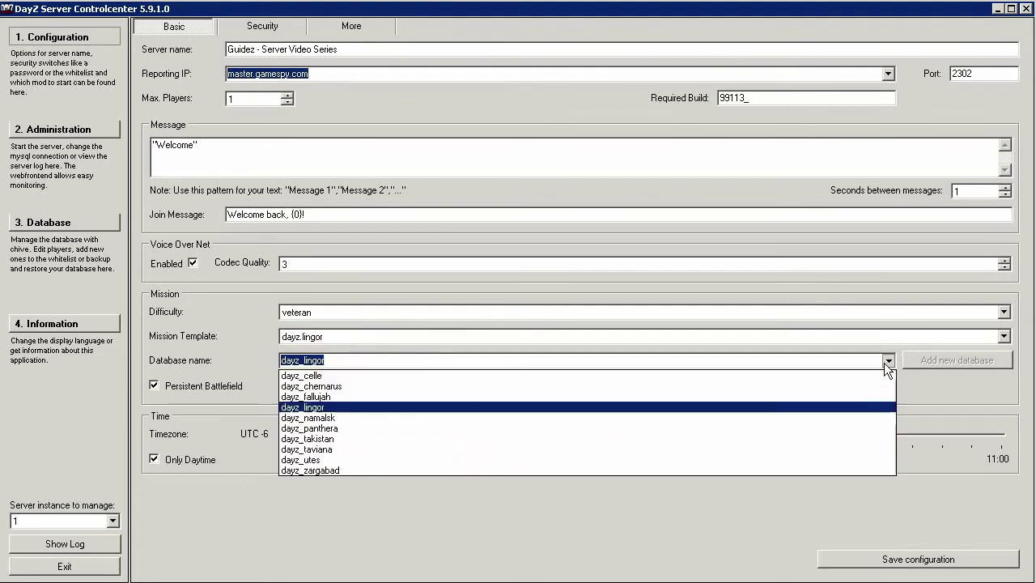
pyautogui.click(380, 407)
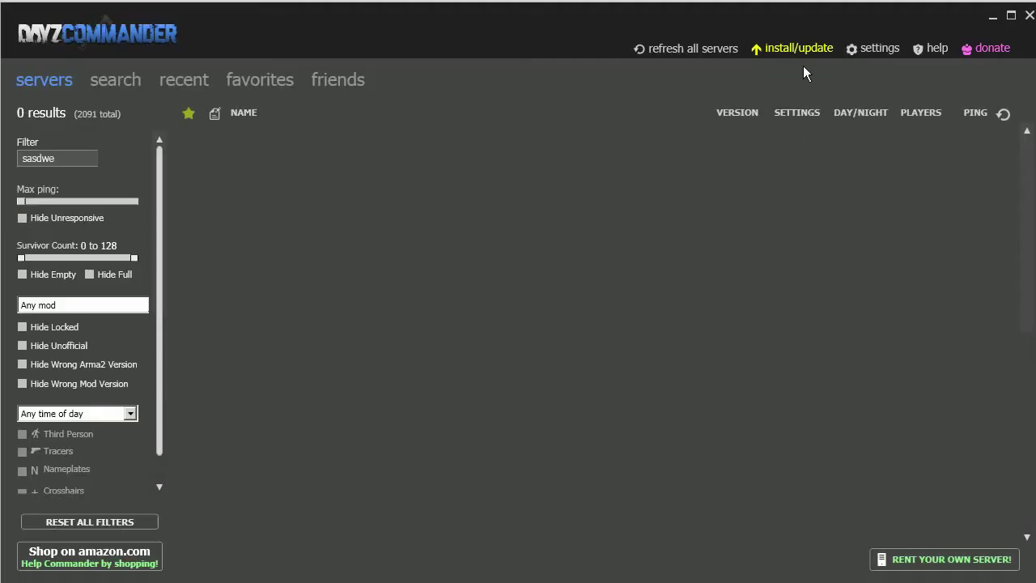
# In DayZ Commander's install/update list, confirm DayZ Lingor is at version 1.3.
pyautogui.click(801, 48)
pyautogui.moveTo(1032, 154); pyautogui.dragTo(1033, 178)
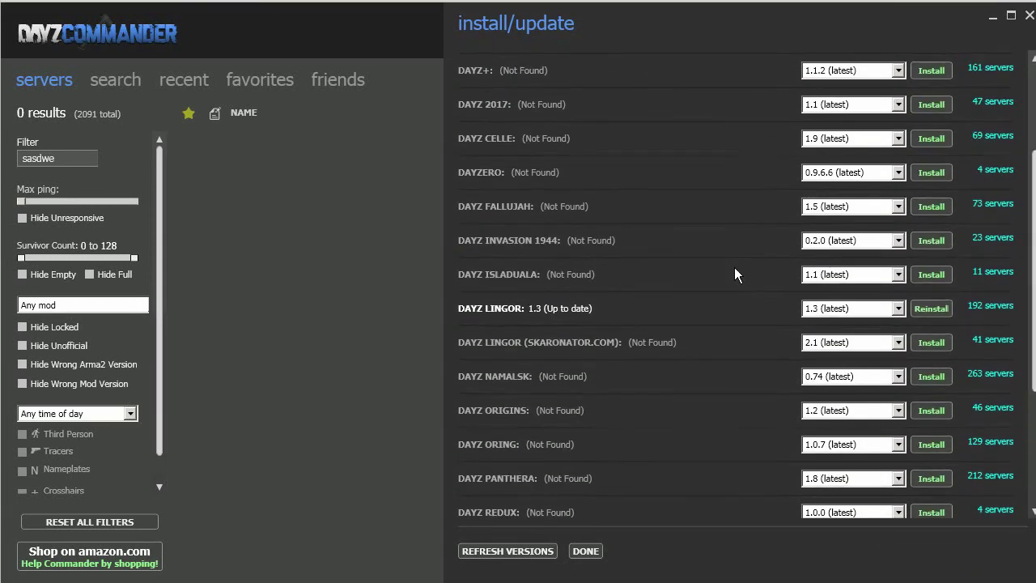
pyautogui.click(874, 308)
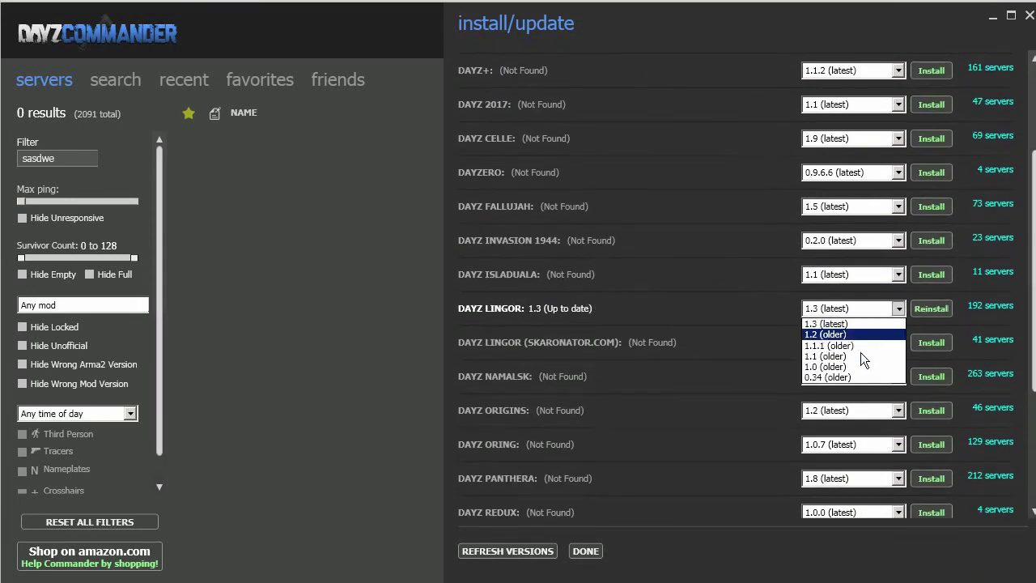
pyautogui.click(858, 323)
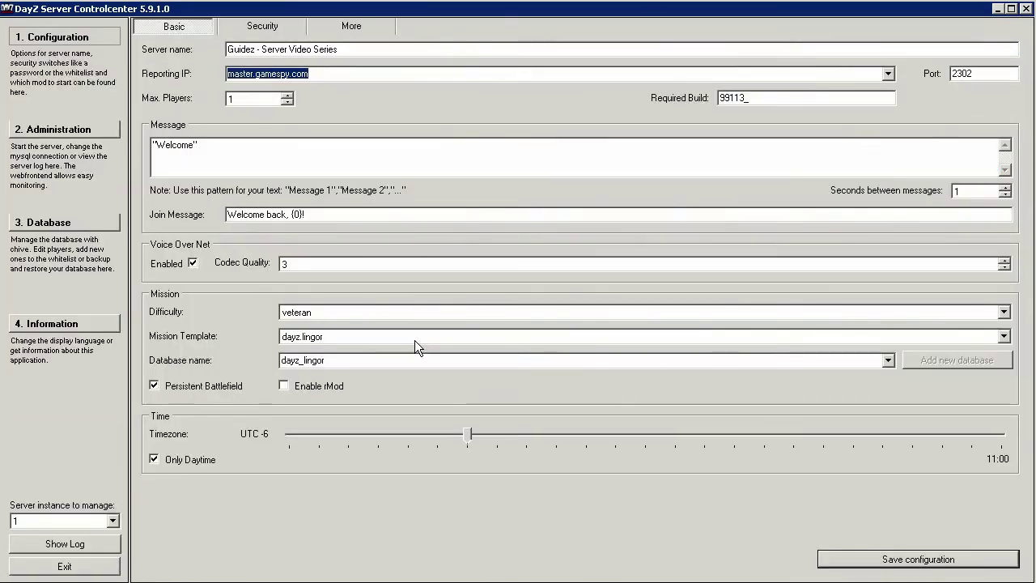
# Set the mission template to dayz.takistan with the dayz_takistan database name.
pyautogui.click(414, 340)
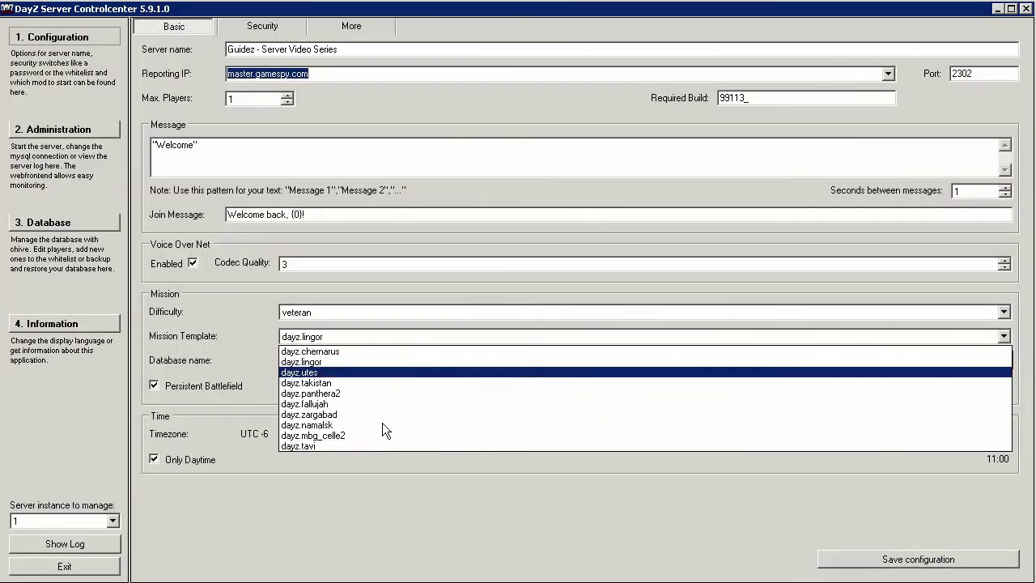
pyautogui.click(353, 382)
pyautogui.click(333, 361)
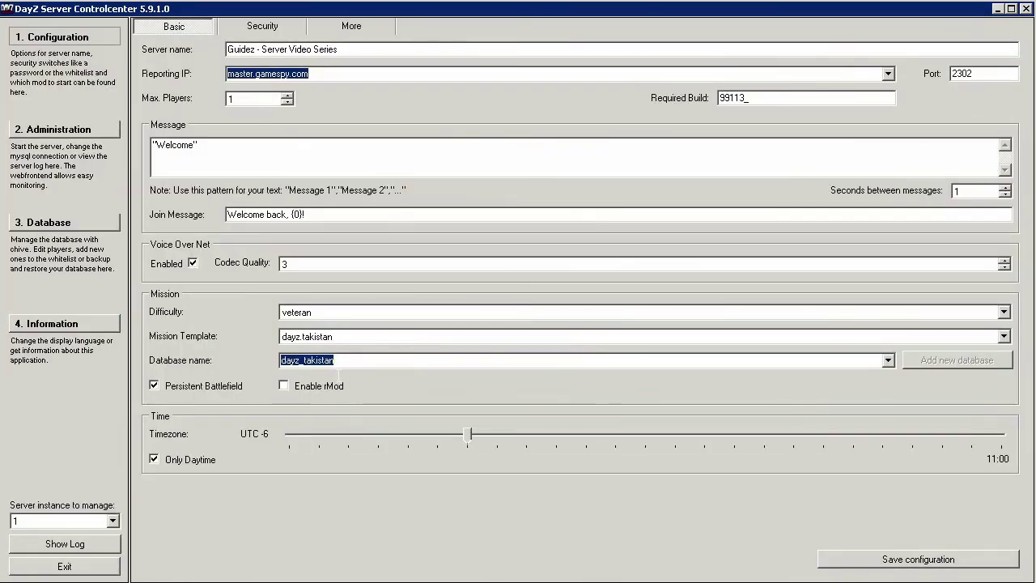